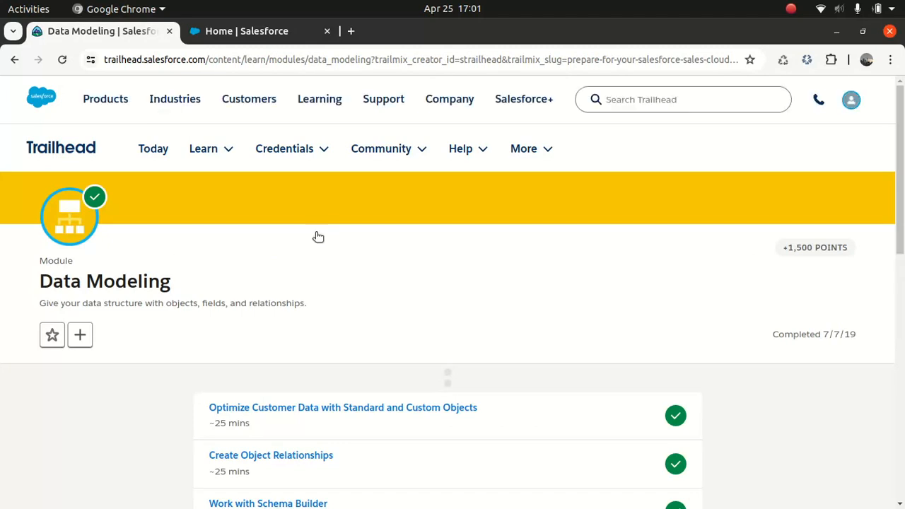
Switch to the Salesforce Setup page and start a new custom object from the Object Manager
{"action": "scroll", "coordinate": [319, 237], "scroll_direction": "down", "scroll_amount": 2}
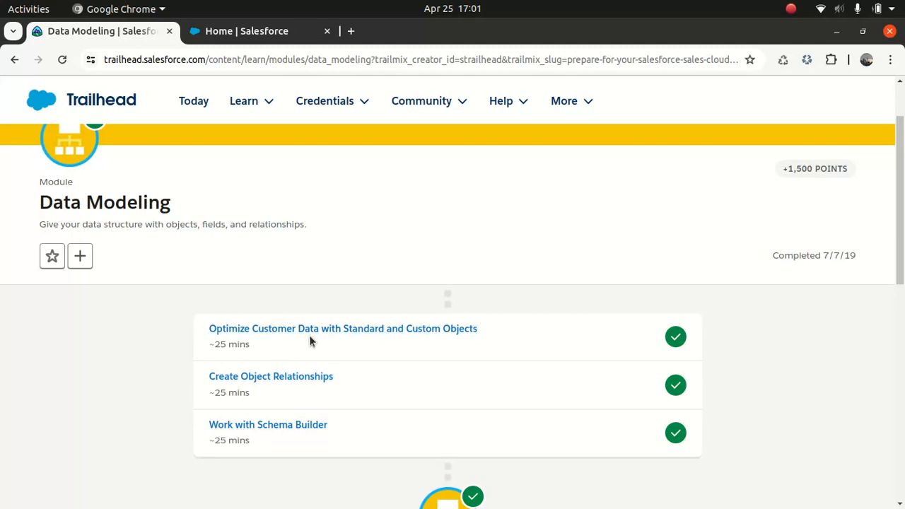
{"action": "left_click", "coordinate": [273, 34]}
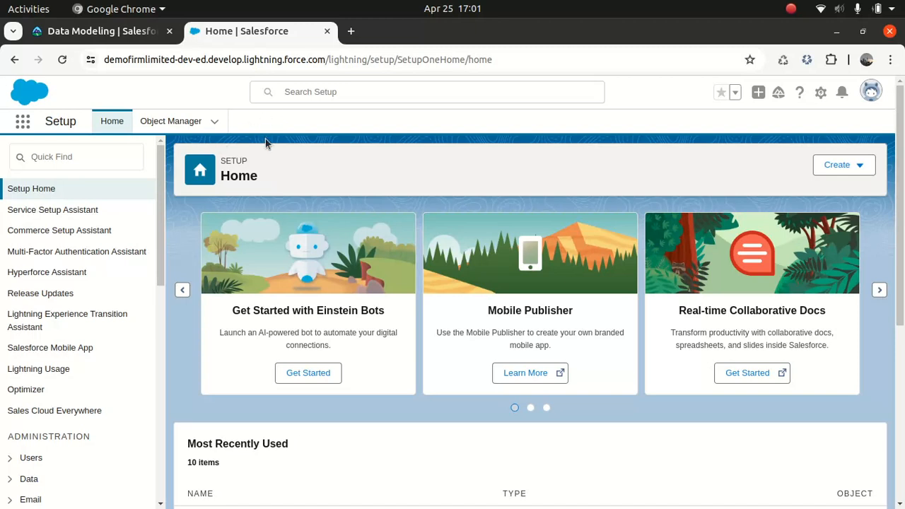
{"action": "left_click", "coordinate": [178, 122]}
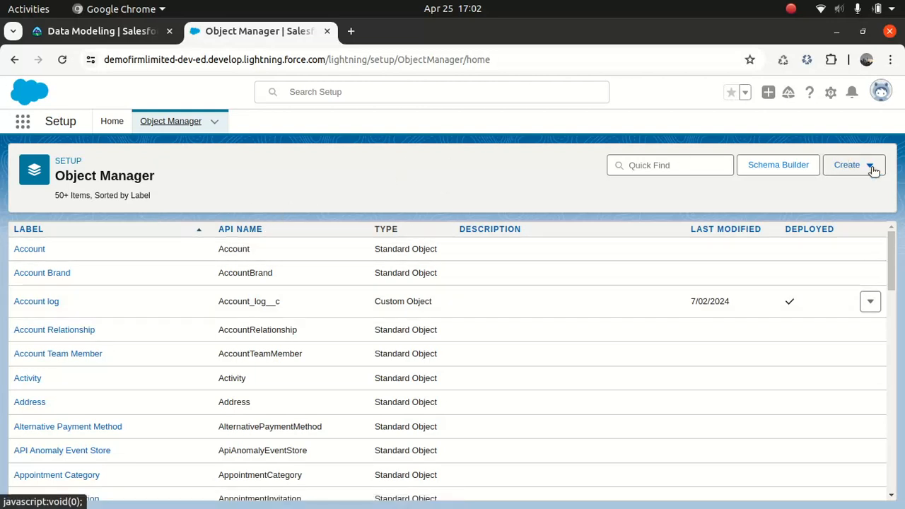
{"action": "left_click", "coordinate": [872, 167]}
{"action": "left_click", "coordinate": [788, 200]}
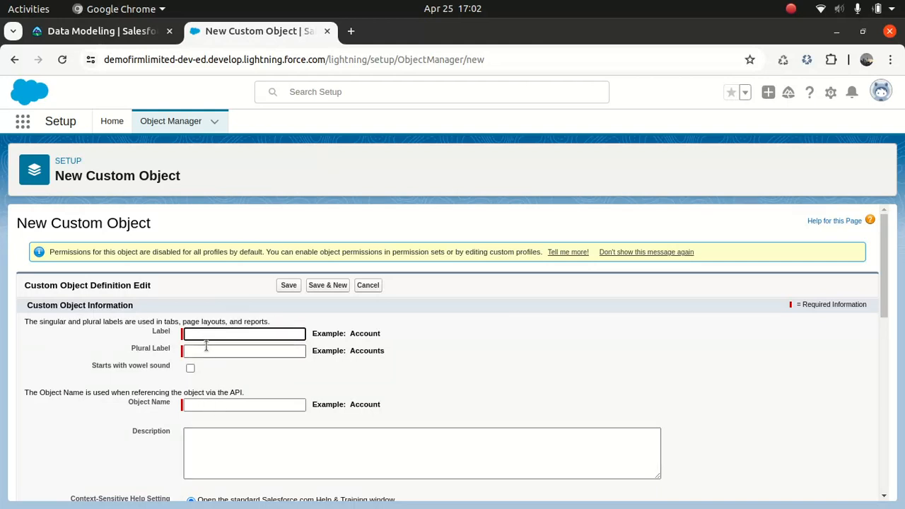
{"action": "type", "text": "Test"}
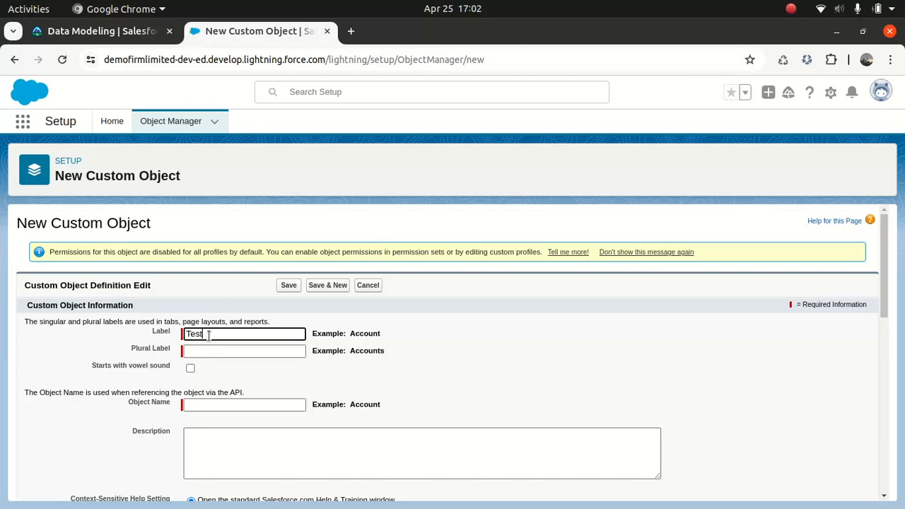
{"action": "key", "text": "Tab"}
{"action": "type", "text": "test"}
{"action": "key", "text": "Tab"}
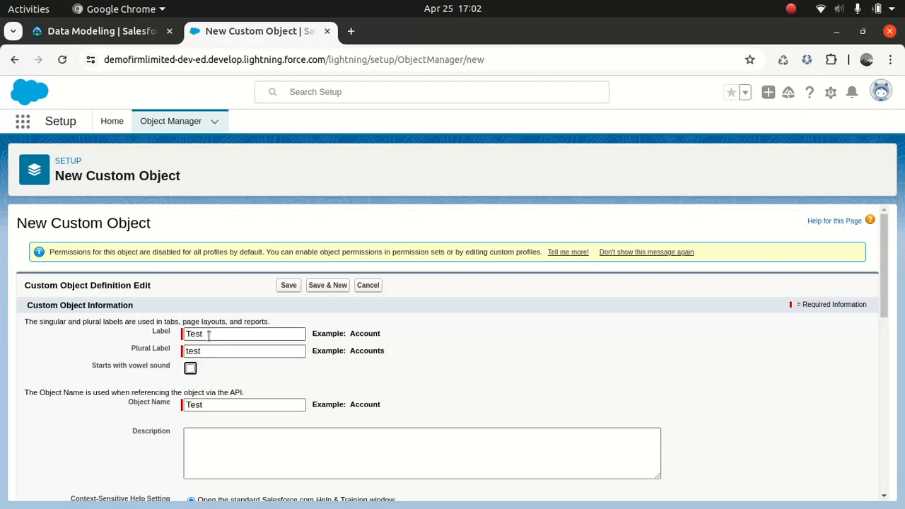
{"action": "double_click", "coordinate": [209, 336]}
{"action": "key", "text": "BackSpace"}
{"action": "type", "text": "D"}
{"action": "key", "text": "BackSpace"}
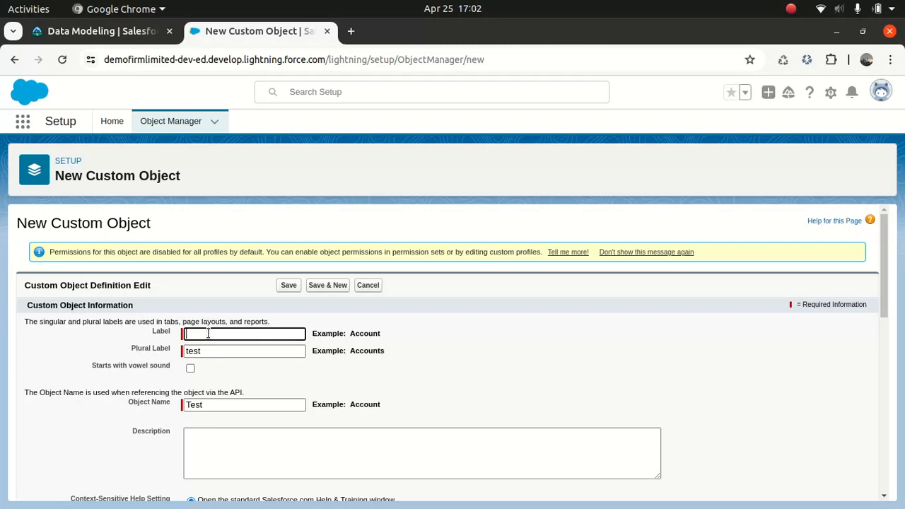
{"action": "type", "text": "BeerObject"}
{"action": "key", "text": "Tab"}
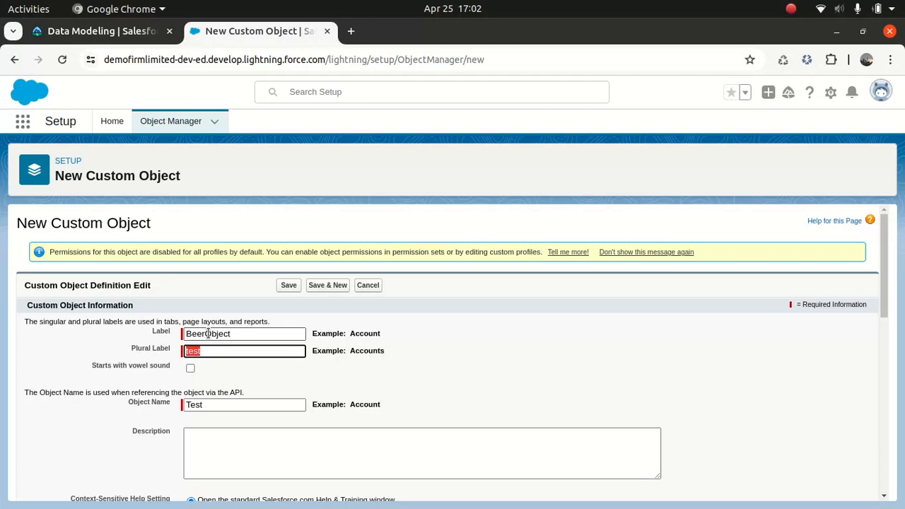
{"action": "key", "text": "BackSpace"}
Set the custom object's label to BeerStorage and its plural label to BeerStorages
{"action": "double_click", "coordinate": [228, 334]}
{"action": "type", "text": "Beer"}
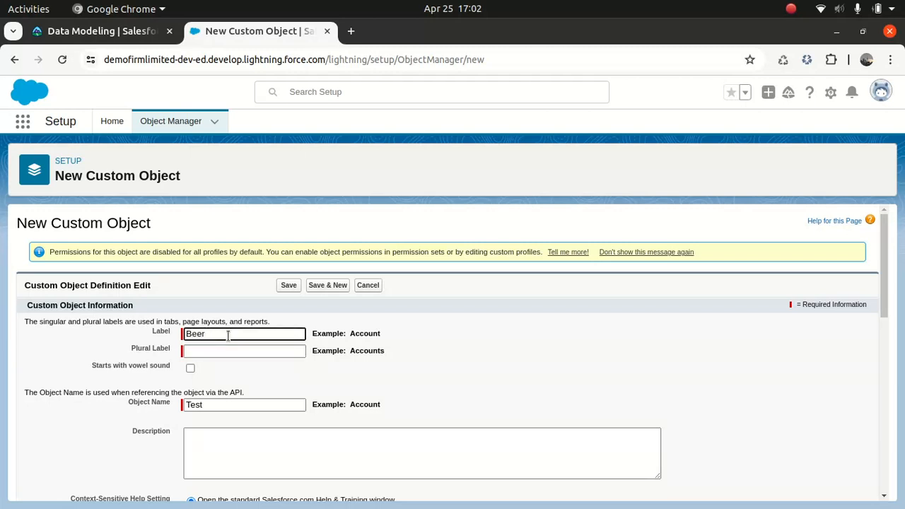
{"action": "type", "text": "Storage"}
{"action": "key", "text": "Tab"}
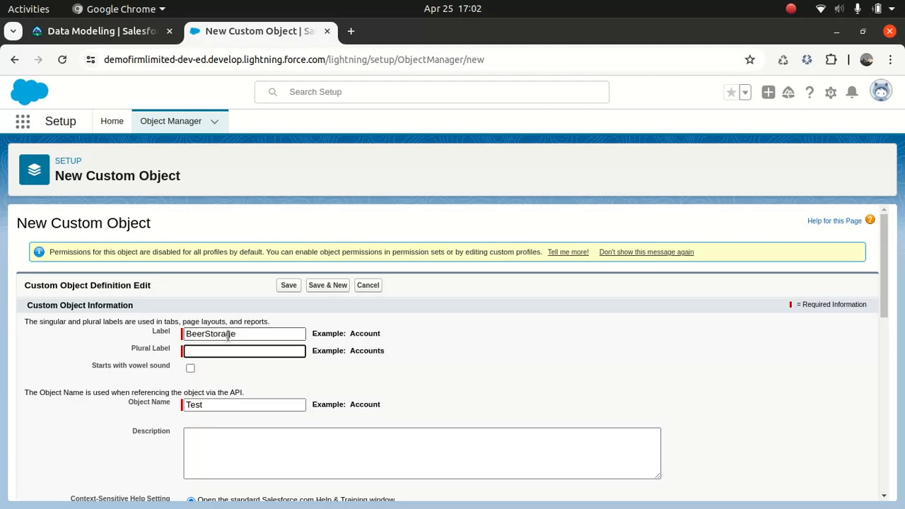
{"action": "double_click", "coordinate": [248, 335]}
{"action": "key", "text": "ctrl+c"}
{"action": "left_click", "coordinate": [234, 351]}
{"action": "key", "text": "ctrl+v"}
{"action": "type", "text": "s"}
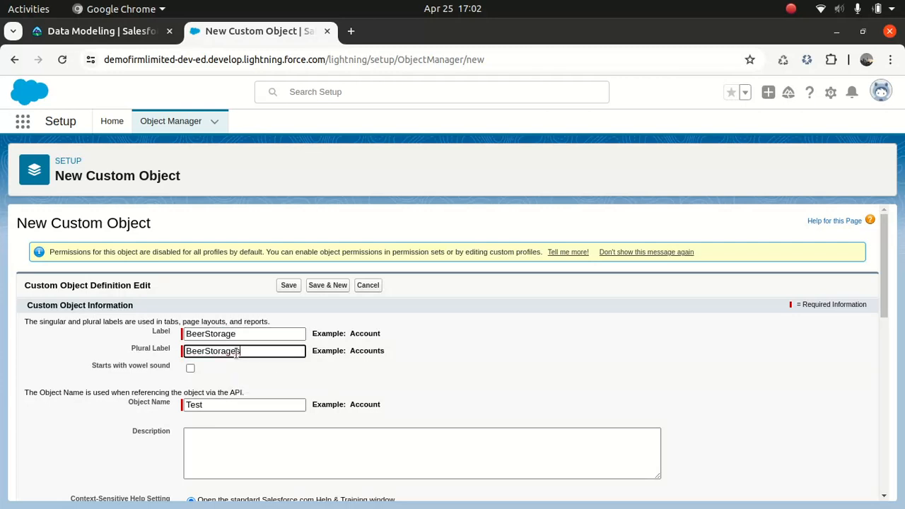
Replace the object name used by the API with BeerStorage and leave the description empty
{"action": "left_click", "coordinate": [248, 456]}
{"action": "double_click", "coordinate": [217, 403]}
{"action": "left_click", "coordinate": [217, 403]}
{"action": "double_click", "coordinate": [217, 403]}
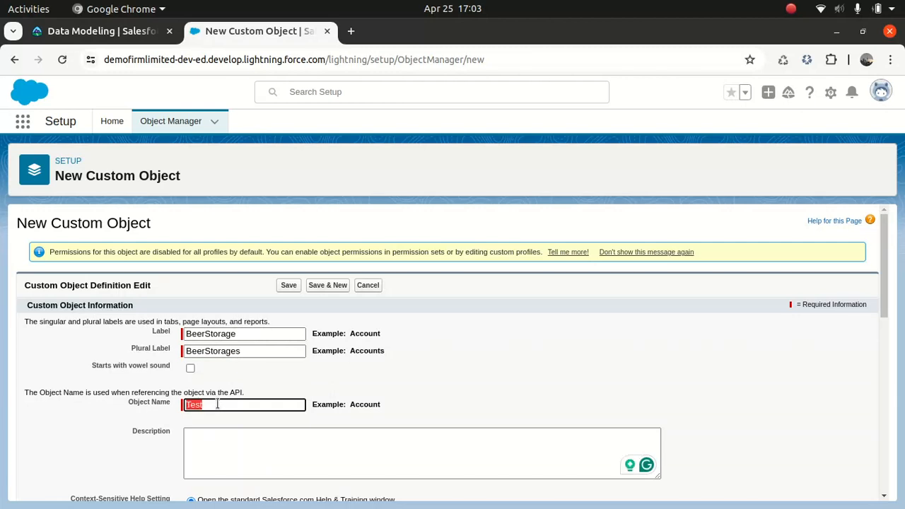
{"action": "key", "text": "ctrl+v"}
{"action": "left_click", "coordinate": [229, 441]}
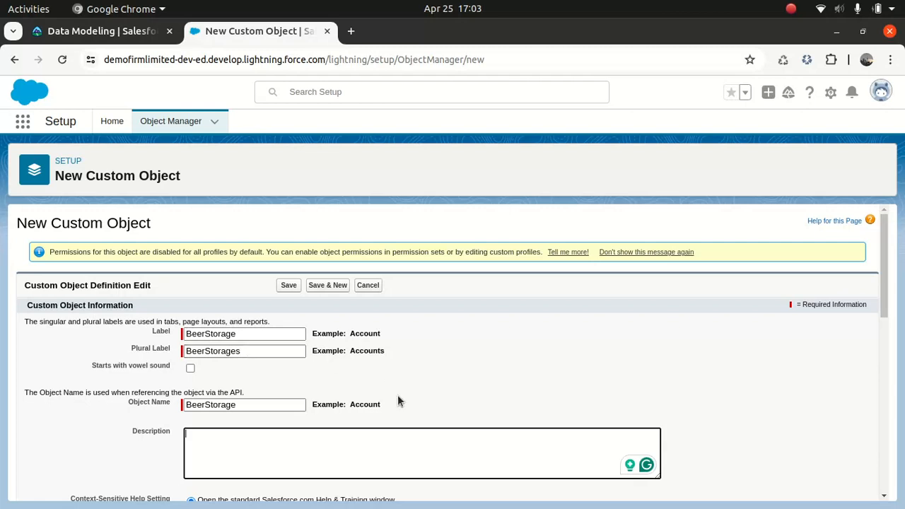
Enable the optional features Allow Reports, Allow Activities, Track Field History and Allow in Chatter Groups for the object
{"action": "left_click_drag", "start_coordinate": [883, 262], "coordinate": [854, 392]}
{"action": "left_click", "coordinate": [32, 259]}
{"action": "left_click", "coordinate": [31, 284]}
{"action": "left_click", "coordinate": [31, 272]}
{"action": "left_click", "coordinate": [31, 298]}
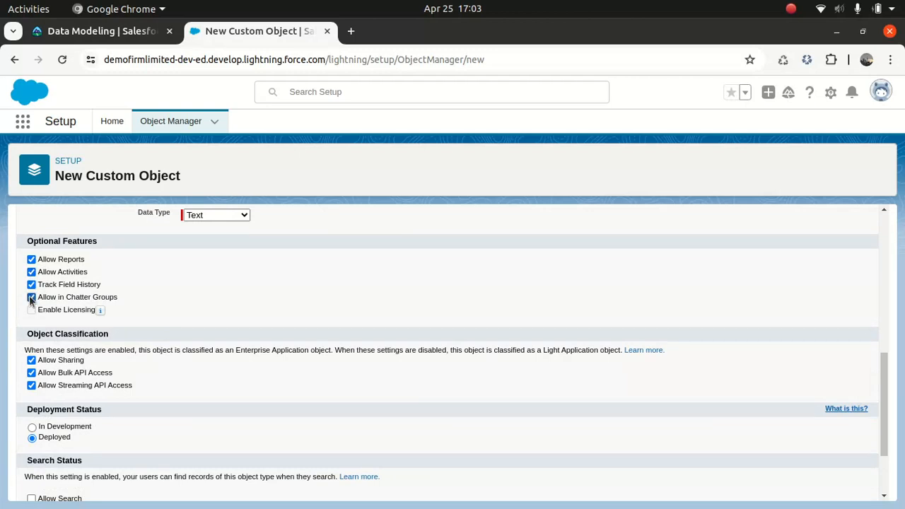
{"action": "mouse_move", "coordinate": [102, 311]}
Allow search, choose to launch the New Custom Tab Wizard after saving, and save the custom object
{"action": "left_click_drag", "start_coordinate": [883, 420], "coordinate": [877, 469]}
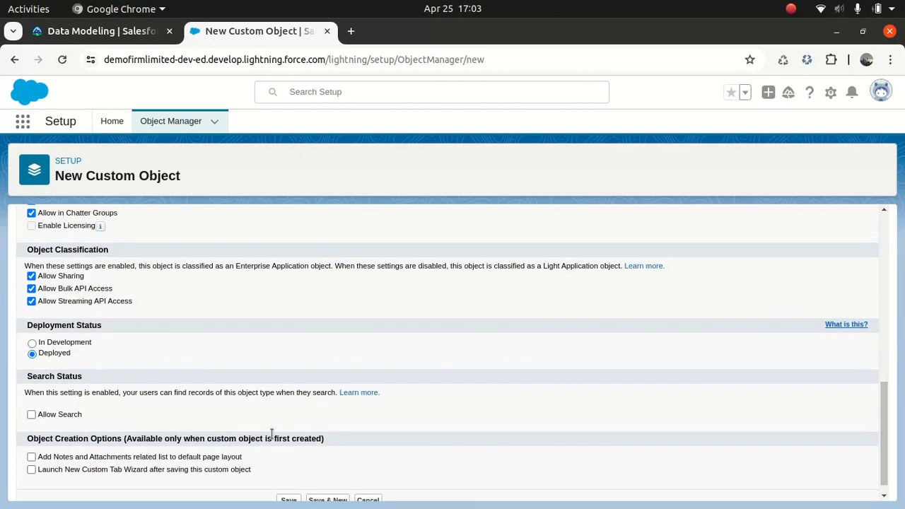
{"action": "left_click", "coordinate": [31, 415]}
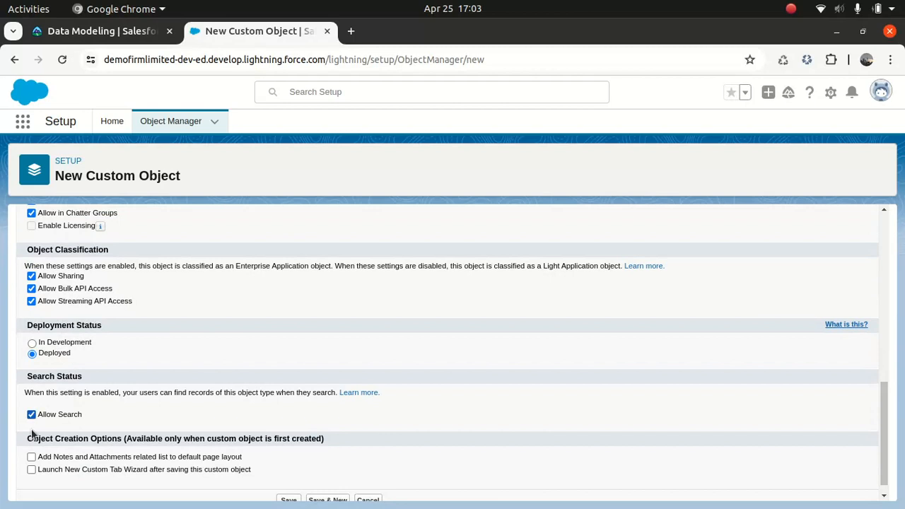
{"action": "left_click", "coordinate": [31, 470]}
{"action": "left_click", "coordinate": [288, 500]}
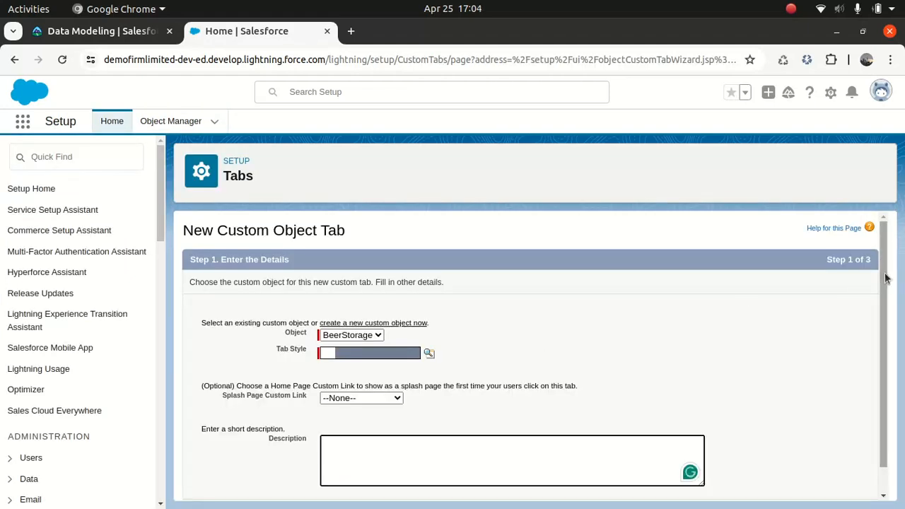
Choose the Building Block tab style for the BeerStorage tab
{"action": "scroll", "coordinate": [884, 276], "scroll_direction": "down", "scroll_amount": 1}
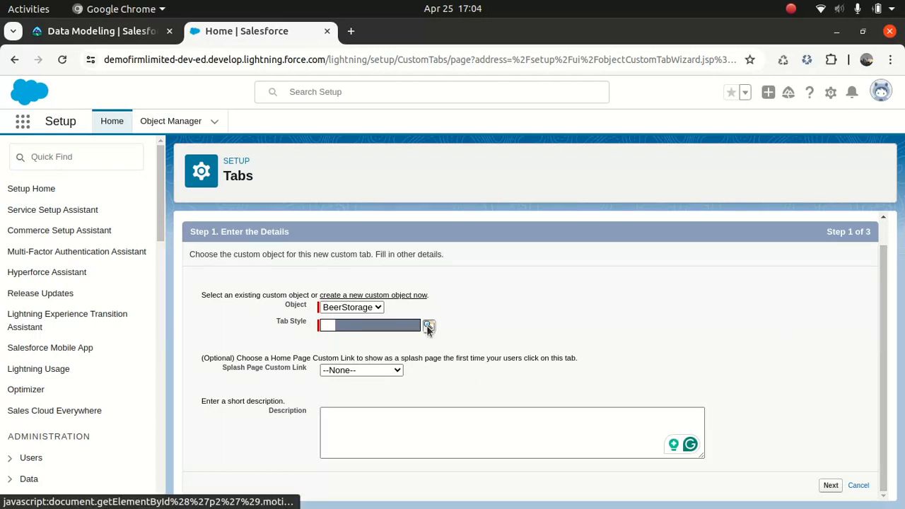
{"action": "left_click", "coordinate": [428, 325]}
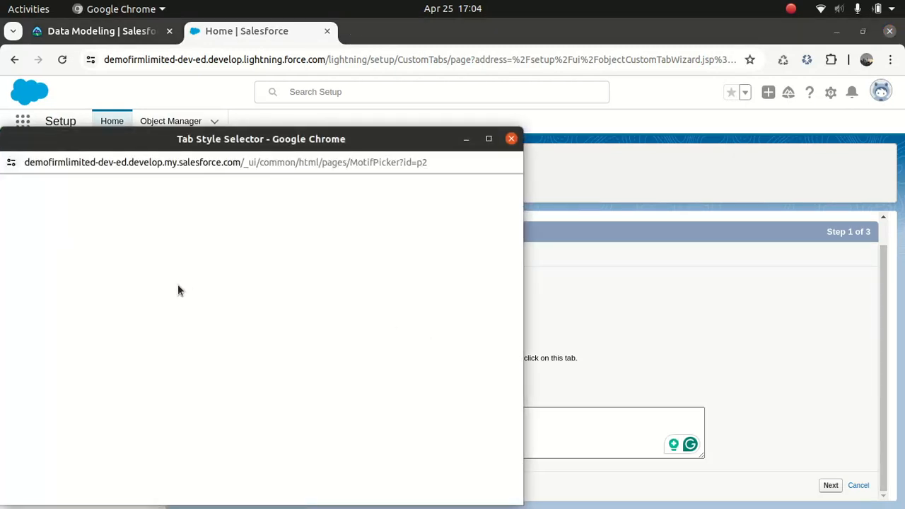
{"action": "left_click", "coordinate": [201, 277]}
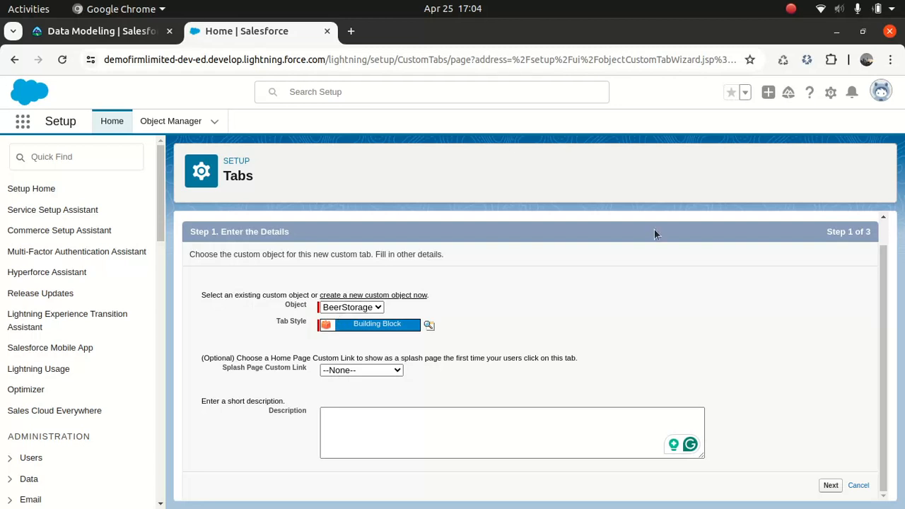
Enter the tab description "This is a beer storage object" and continue to the profile visibility settings
{"action": "left_click", "coordinate": [429, 431]}
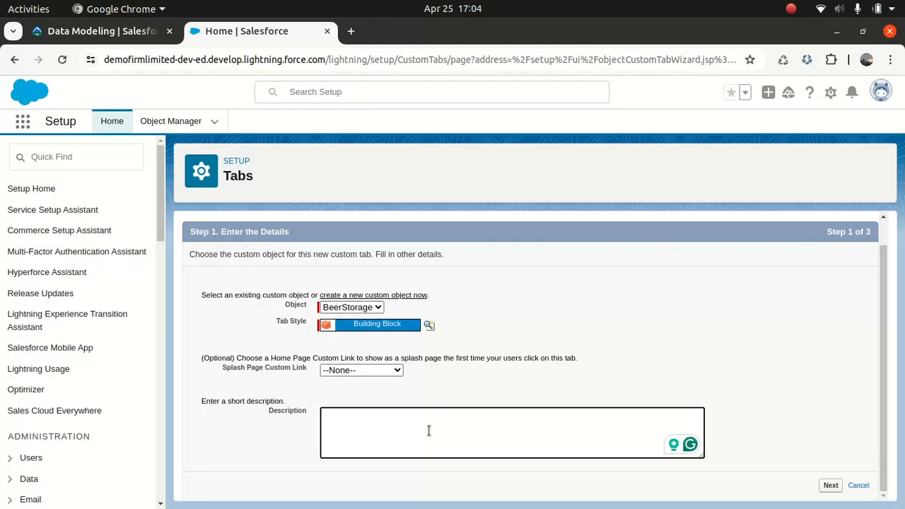
{"action": "type", "text": "Thisis"}
{"action": "key", "text": "BackSpace"}
{"action": "key", "text": "BackSpace"}
{"action": "key", "text": "BackSpace"}
{"action": "type", "text": "is a beer storage object"}
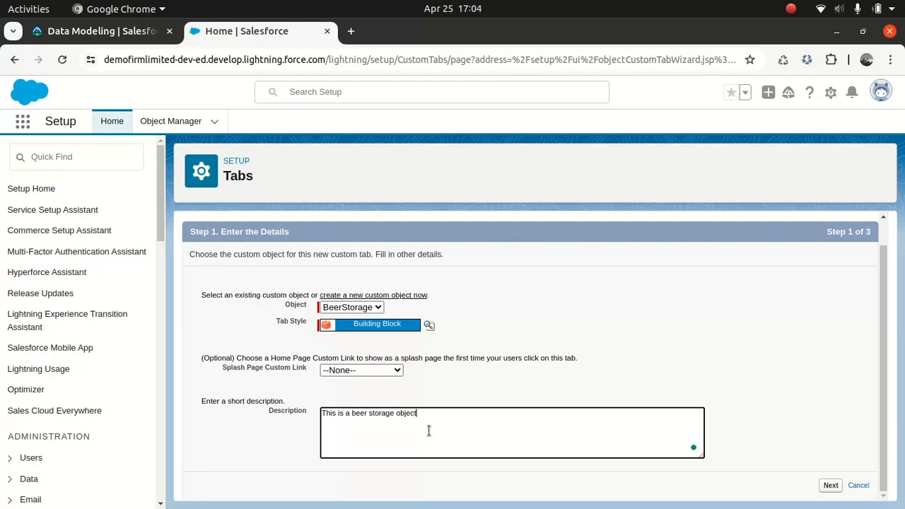
{"action": "left_click", "coordinate": [831, 488]}
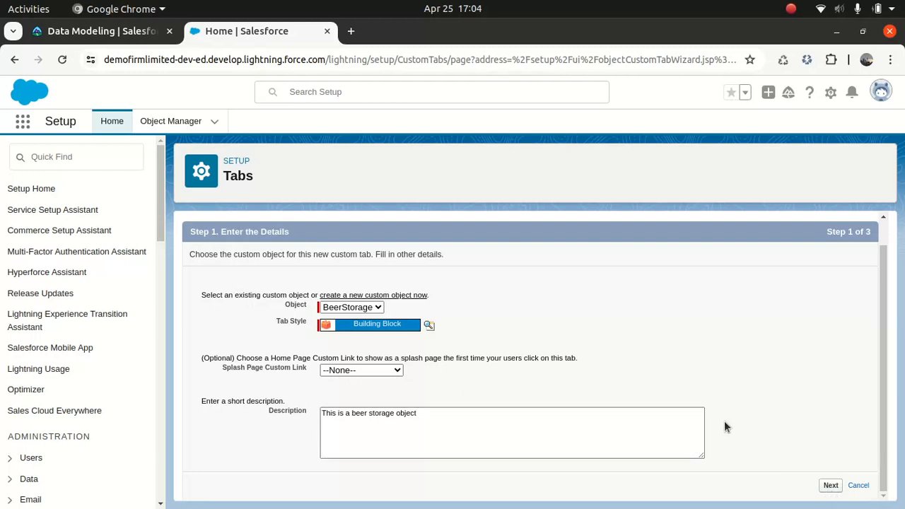
Accept the default profile visibility and custom app assignments, and save the new BeerStorage tab
{"action": "left_click_drag", "start_coordinate": [886, 290], "coordinate": [886, 468]}
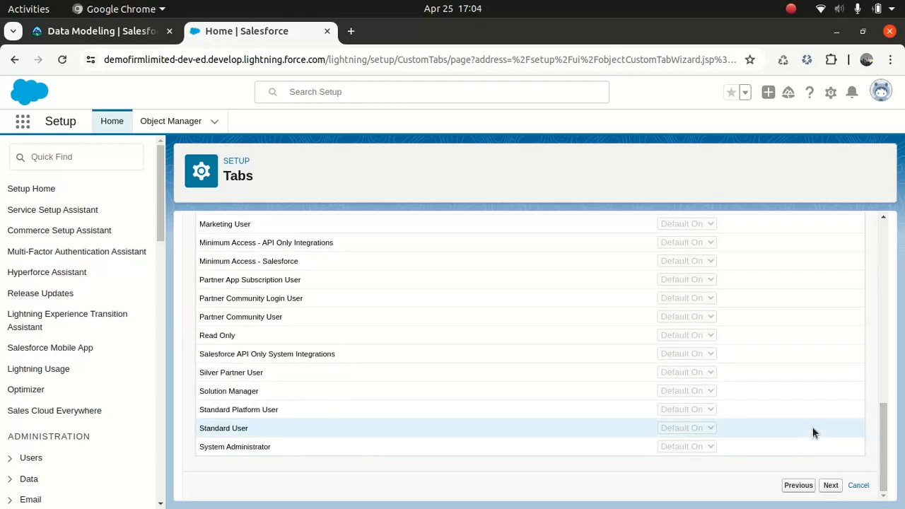
{"action": "left_click_drag", "start_coordinate": [882, 413], "coordinate": [884, 459]}
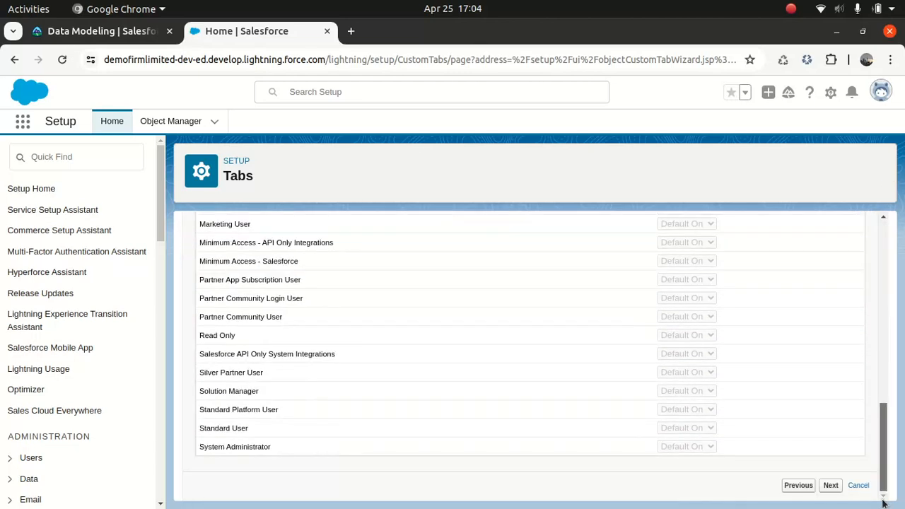
{"action": "left_click", "coordinate": [831, 486]}
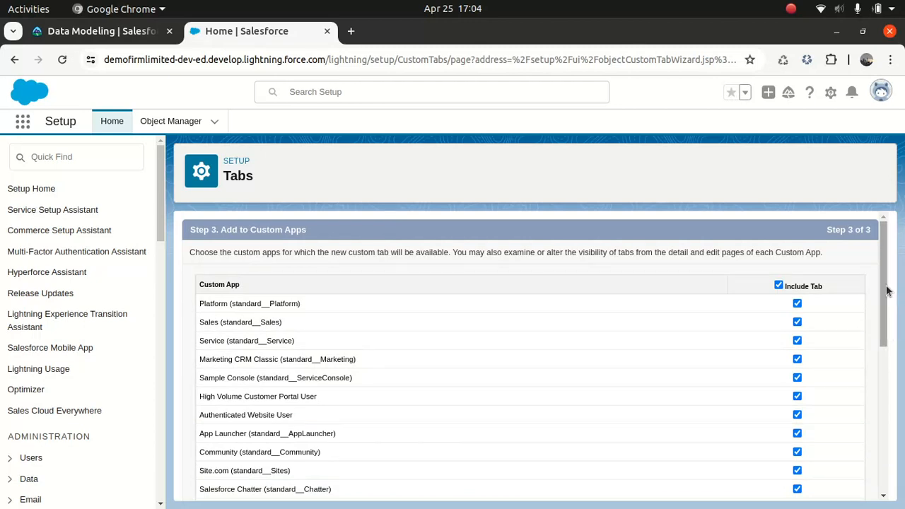
{"action": "left_click_drag", "start_coordinate": [885, 290], "coordinate": [884, 424]}
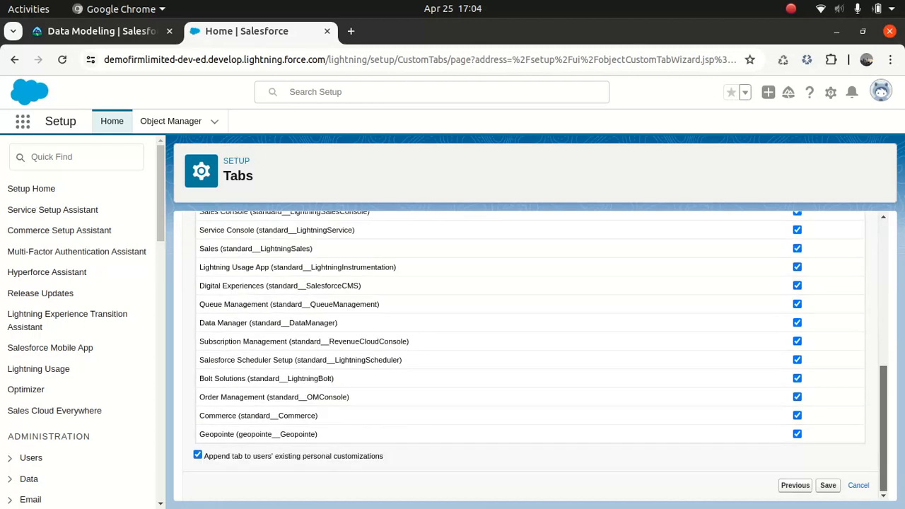
{"action": "left_click", "coordinate": [828, 486]}
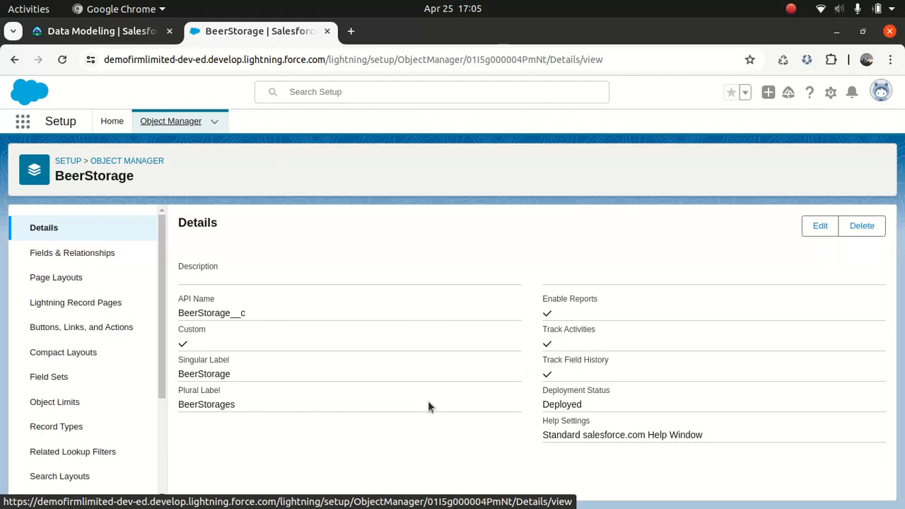
Open the fields and relationships of the BeerStorage object
{"action": "left_click", "coordinate": [86, 254]}
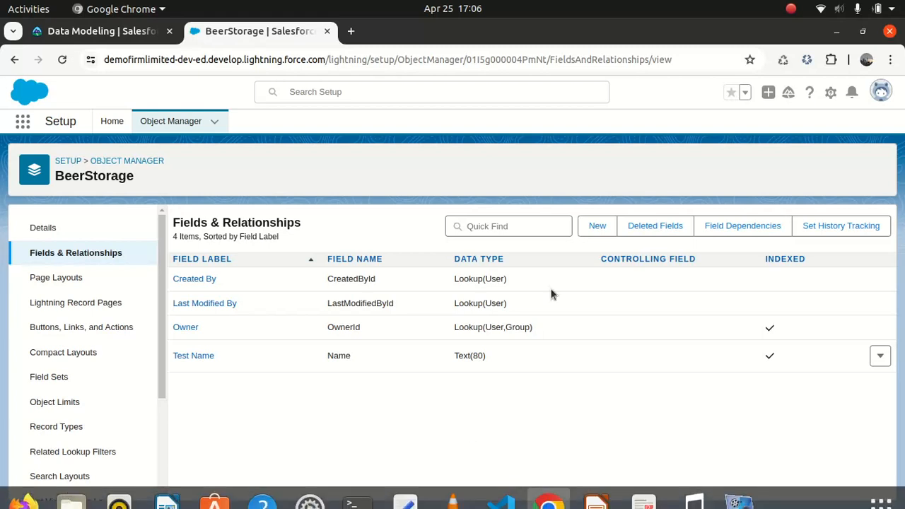
{"action": "mouse_move", "coordinate": [331, 504]}
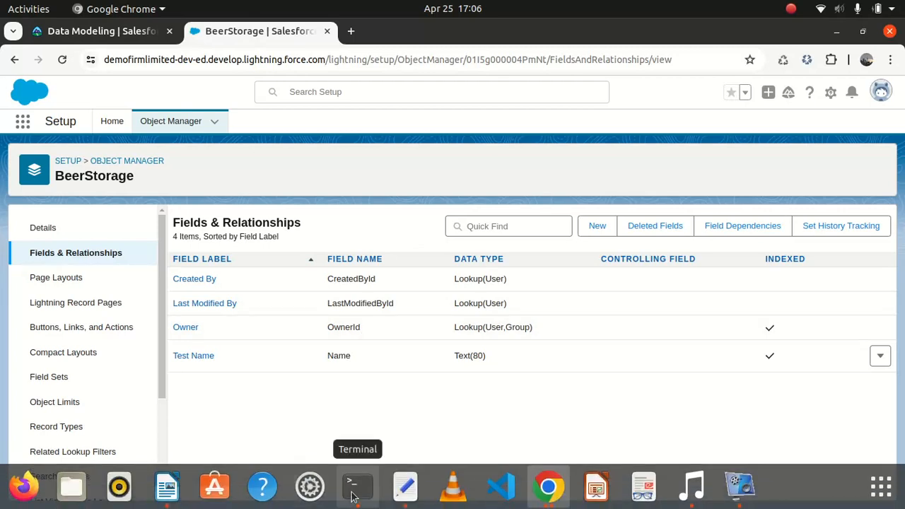
{"action": "left_click", "coordinate": [354, 493]}
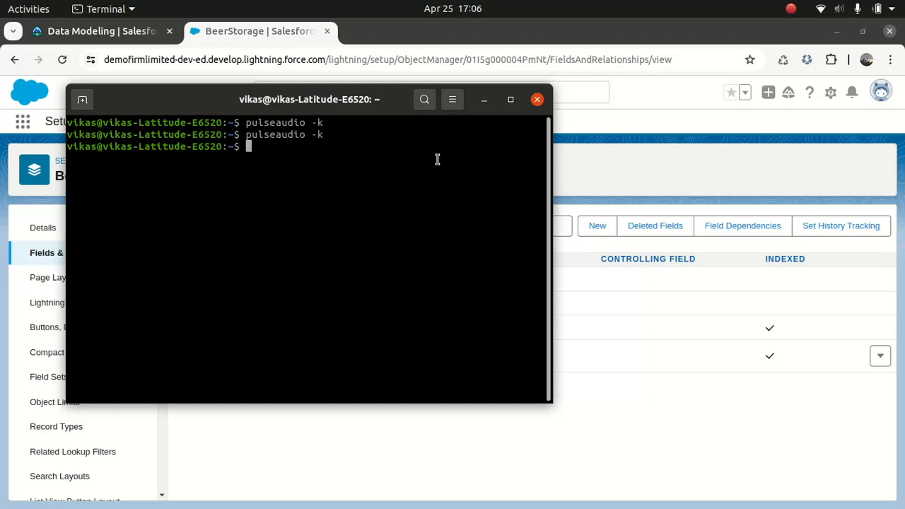
{"action": "left_click", "coordinate": [607, 186]}
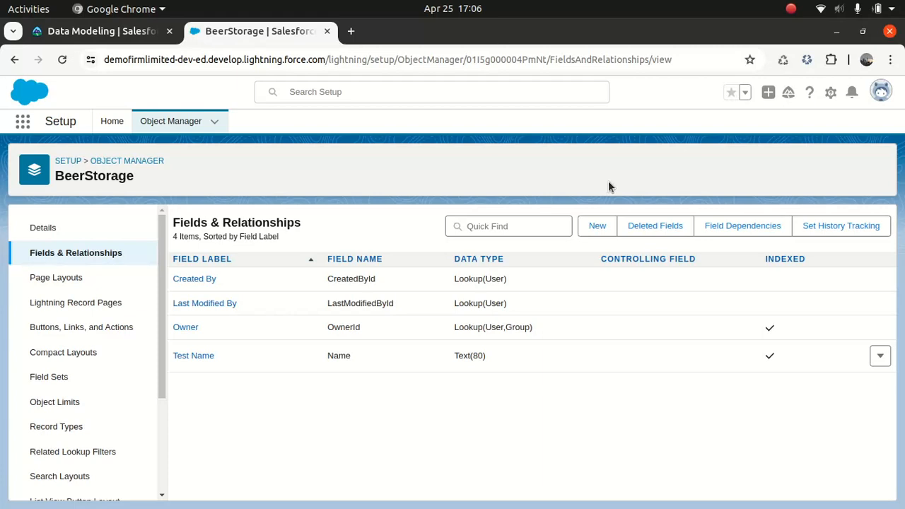
Start a new custom field on the BeerStorage object with the Master-Detail Relationship data type
{"action": "left_click", "coordinate": [598, 229]}
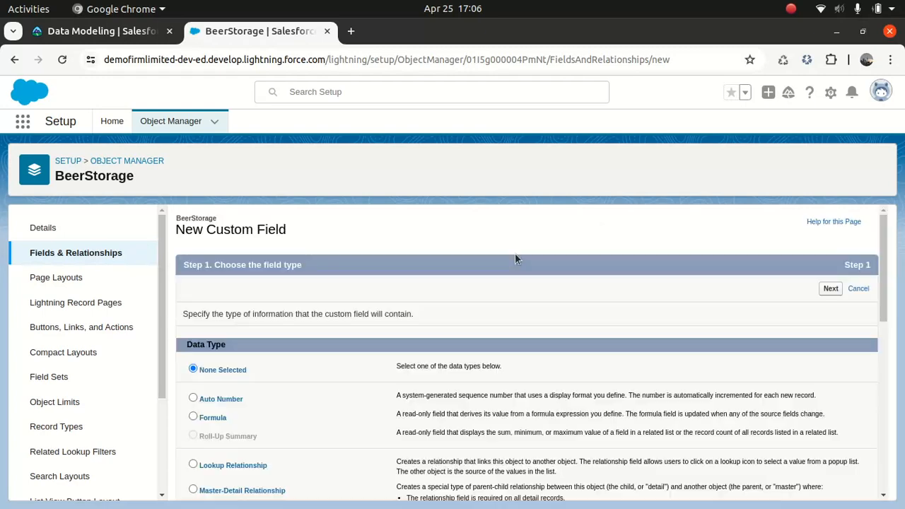
{"action": "left_click_drag", "start_coordinate": [884, 236], "coordinate": [881, 314]}
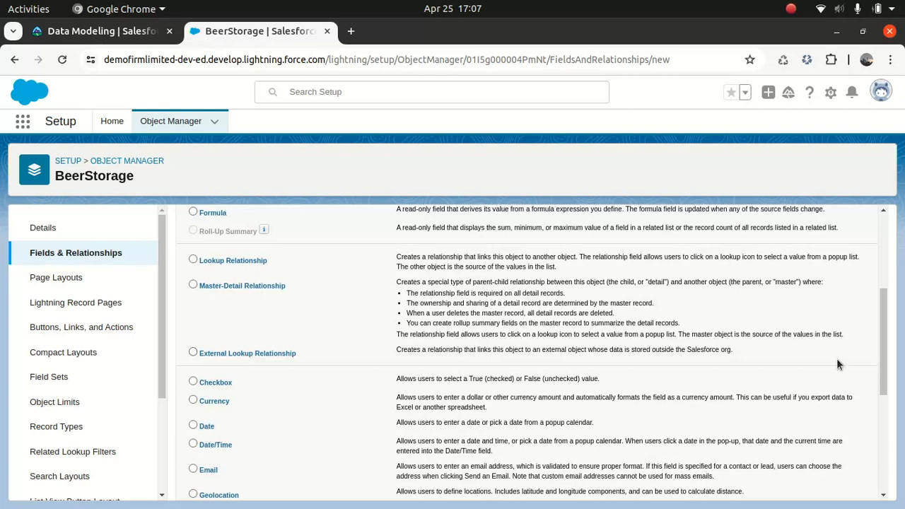
{"action": "left_click_drag", "start_coordinate": [884, 325], "coordinate": [884, 364]}
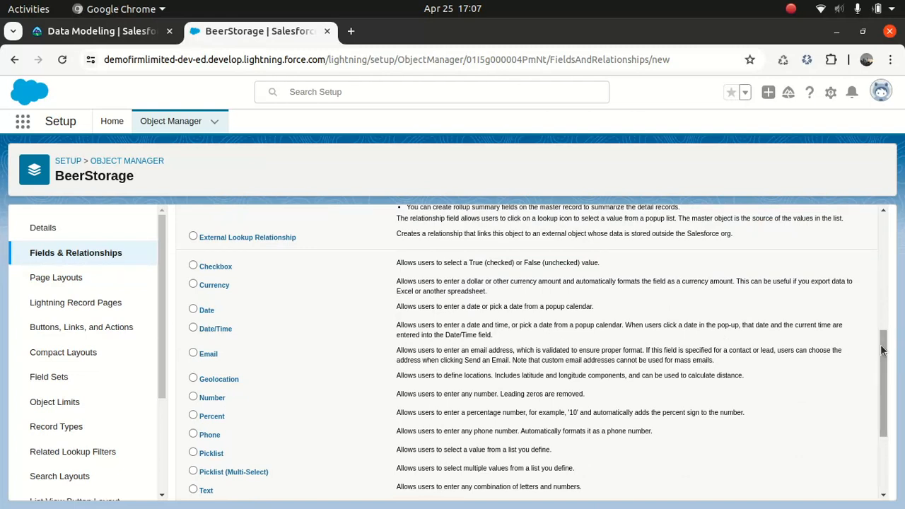
{"action": "left_click_drag", "start_coordinate": [884, 368], "coordinate": [886, 421]}
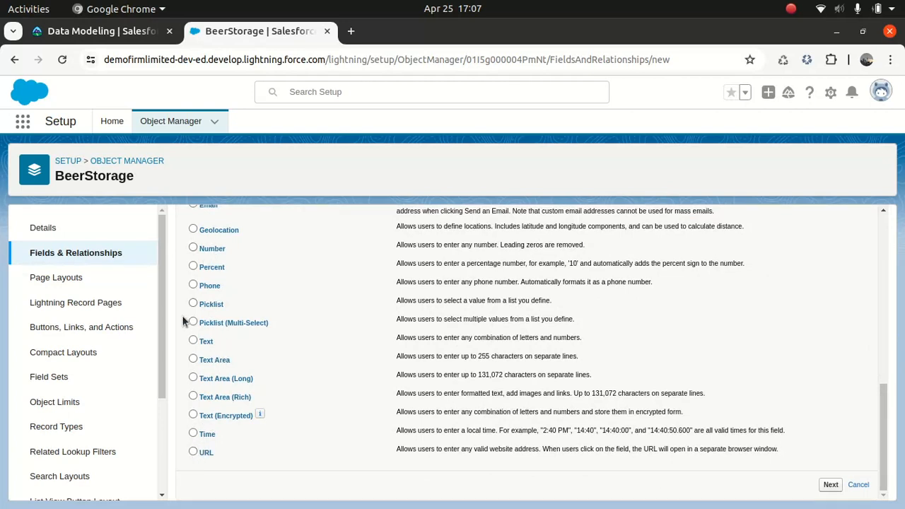
{"action": "left_click_drag", "start_coordinate": [885, 408], "coordinate": [885, 148]}
{"action": "left_click", "coordinate": [712, 266]}
{"action": "left_click_drag", "start_coordinate": [882, 222], "coordinate": [879, 292]}
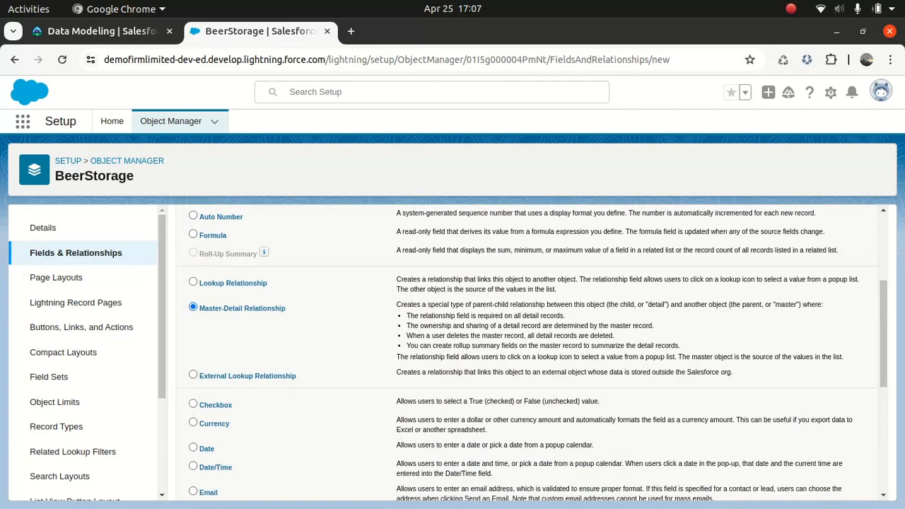
{"action": "left_click_drag", "start_coordinate": [882, 306], "coordinate": [876, 445]}
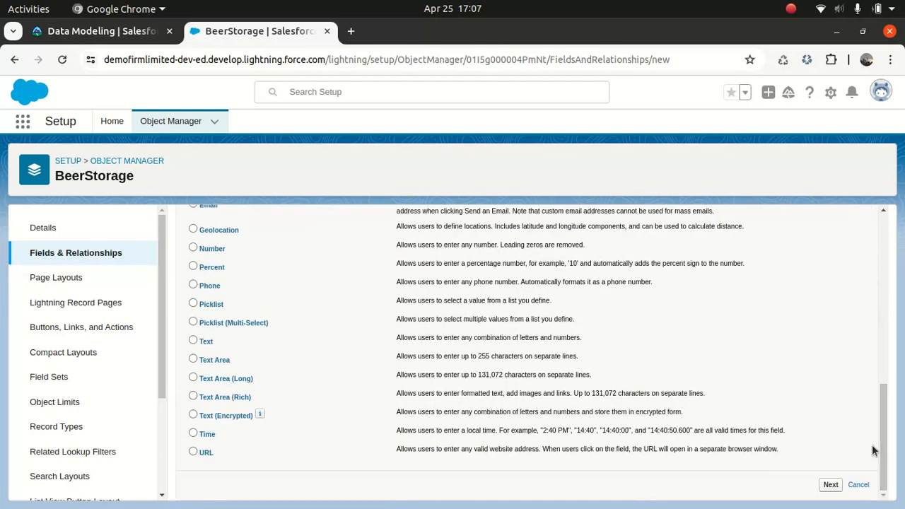
{"action": "left_click", "coordinate": [831, 485]}
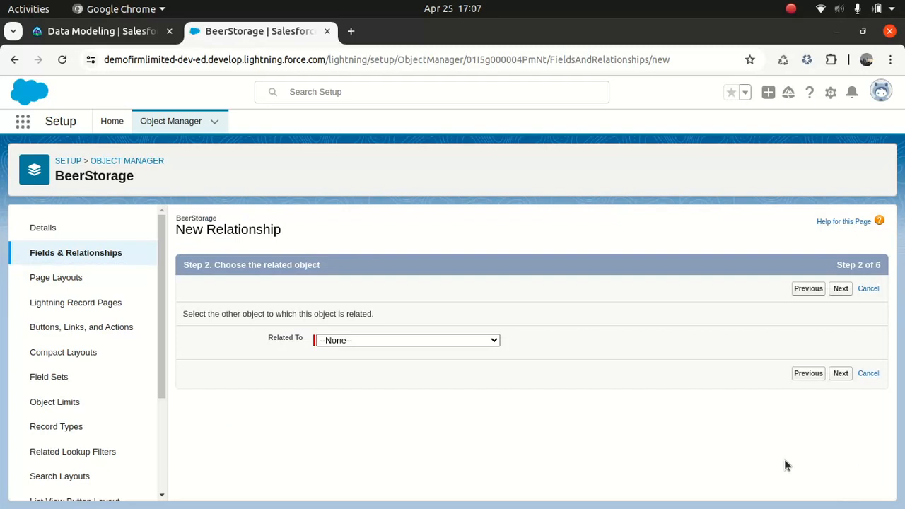
Choose Account as the related object of the new master-detail relationship and continue to the label and name settings
{"action": "left_click", "coordinate": [437, 342]}
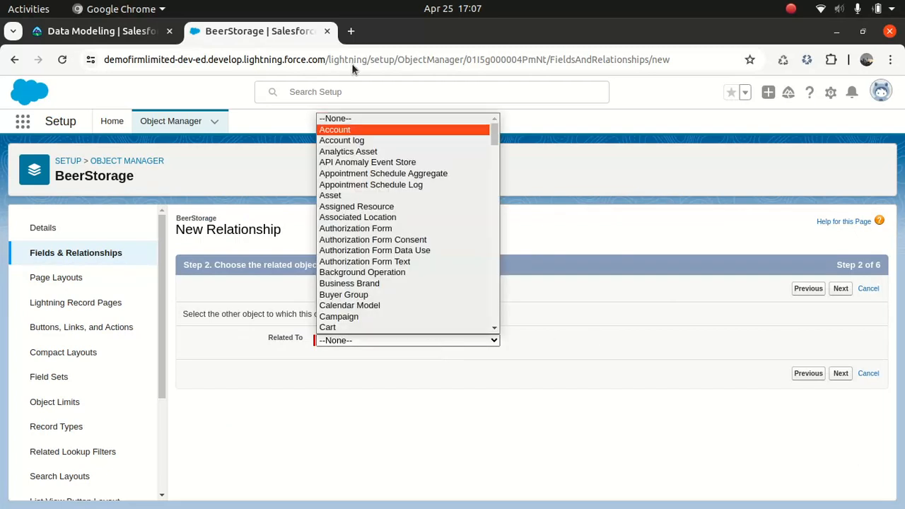
{"action": "left_click", "coordinate": [341, 129]}
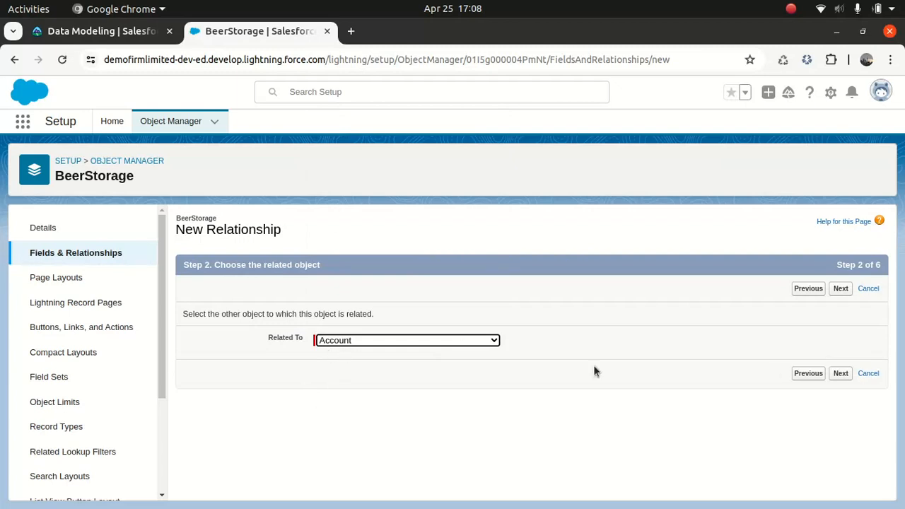
{"action": "left_click", "coordinate": [841, 374]}
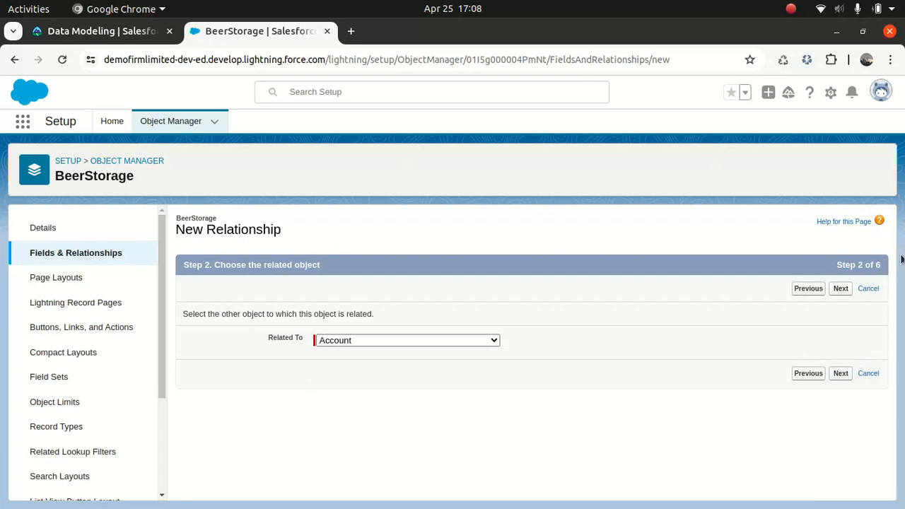
{"action": "left_click", "coordinate": [841, 374]}
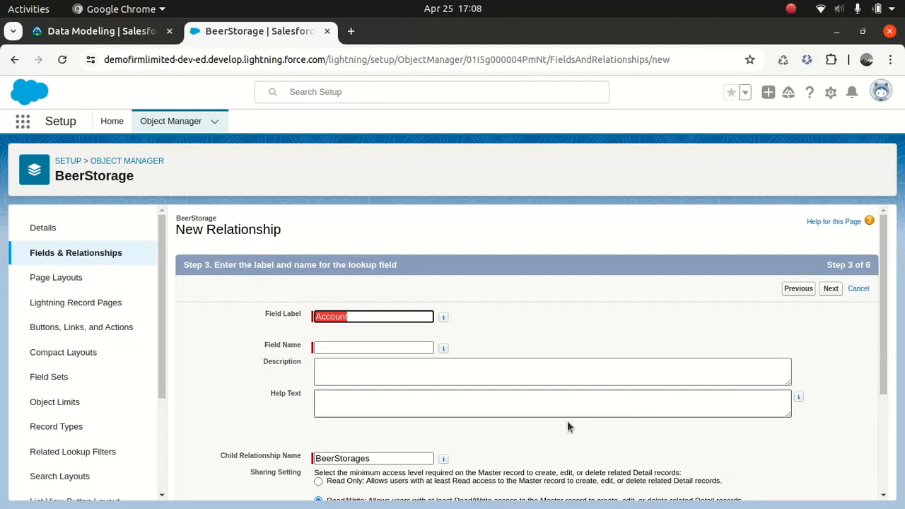
Fill the relationship's field name, description and help text with "Account" and continue to the field-level security
{"action": "left_click", "coordinate": [362, 345]}
{"action": "left_click", "coordinate": [335, 372]}
{"action": "double_click", "coordinate": [347, 348]}
{"action": "key", "text": "ctrl+c"}
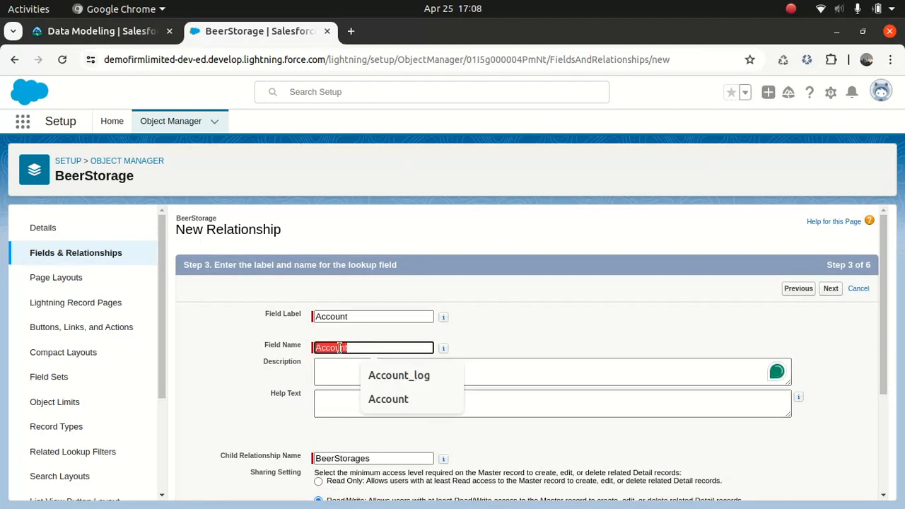
{"action": "left_click", "coordinate": [328, 378]}
{"action": "key", "text": "ctrl+v"}
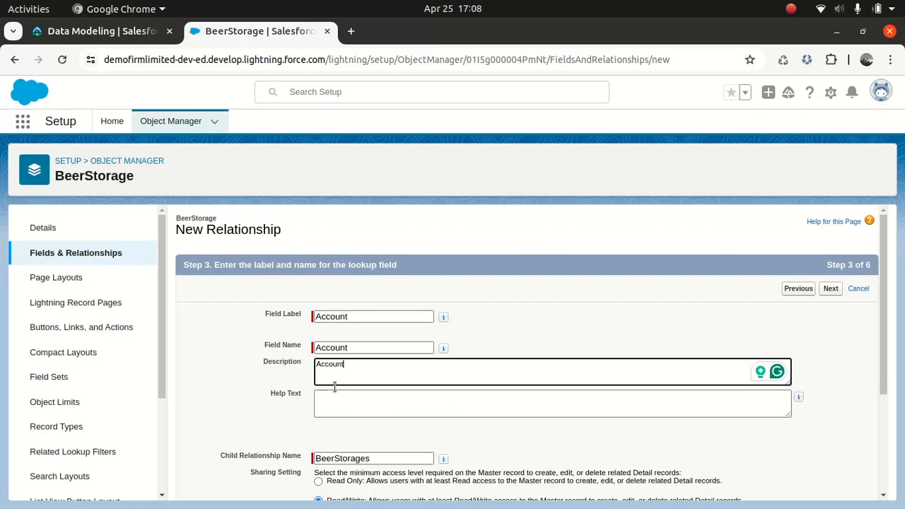
{"action": "left_click", "coordinate": [344, 412]}
{"action": "key", "text": "ctrl+v"}
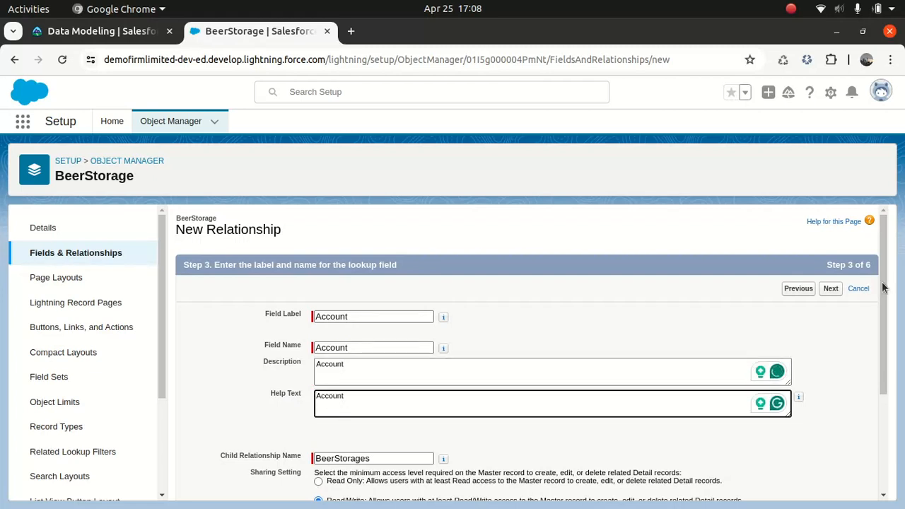
{"action": "scroll", "coordinate": [885, 290], "scroll_direction": "down", "scroll_amount": 3}
{"action": "left_click", "coordinate": [831, 485]}
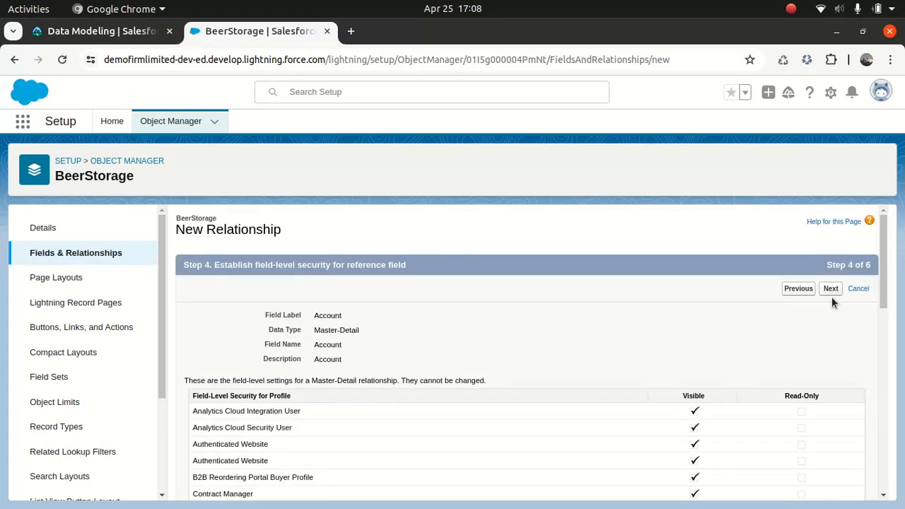
Accept the default field-level security, page layouts and related lists, and save the Account master-detail field
{"action": "left_click", "coordinate": [830, 289]}
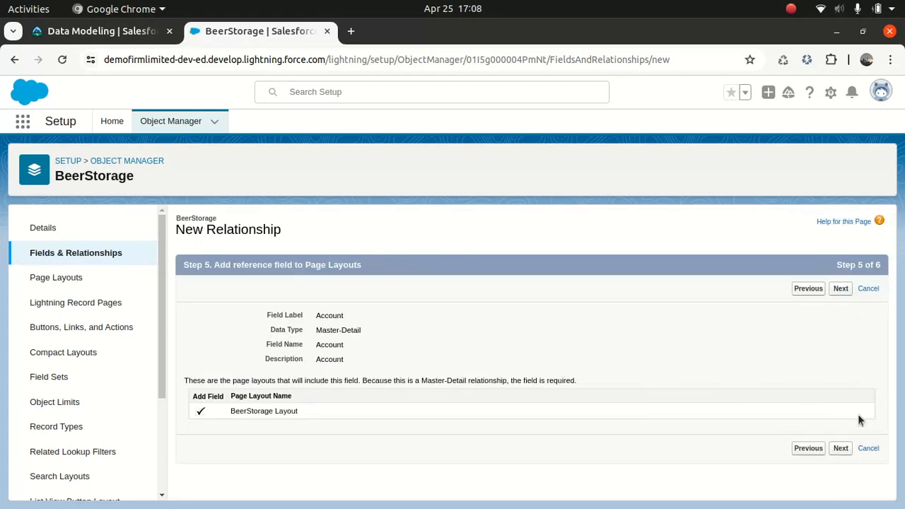
{"action": "left_click", "coordinate": [841, 456]}
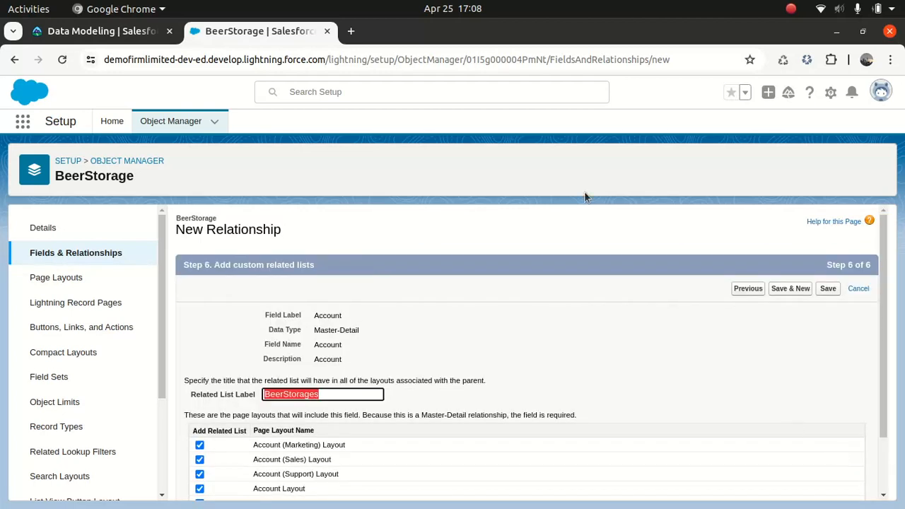
{"action": "left_click", "coordinate": [828, 296]}
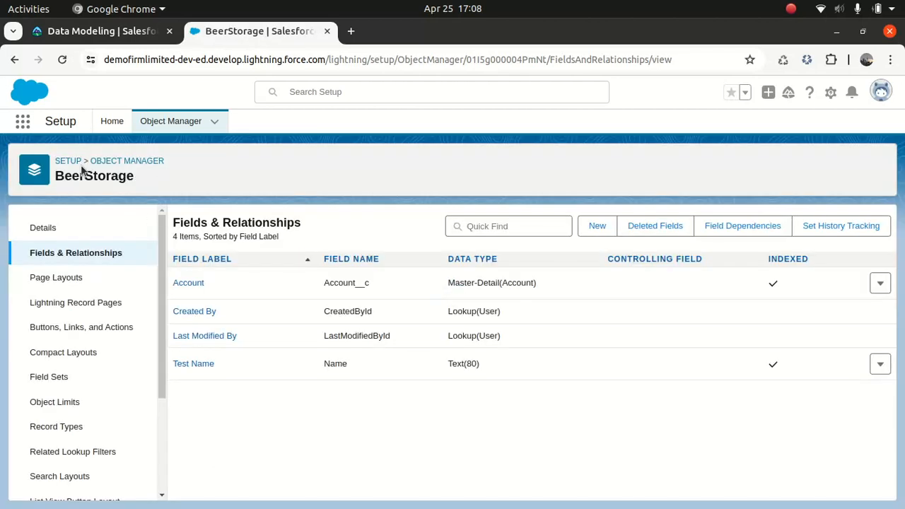
Open the BeerStorages list, view the fields of its new record form, and cancel the form
{"action": "left_click", "coordinate": [23, 123]}
{"action": "type", "text": "beer"}
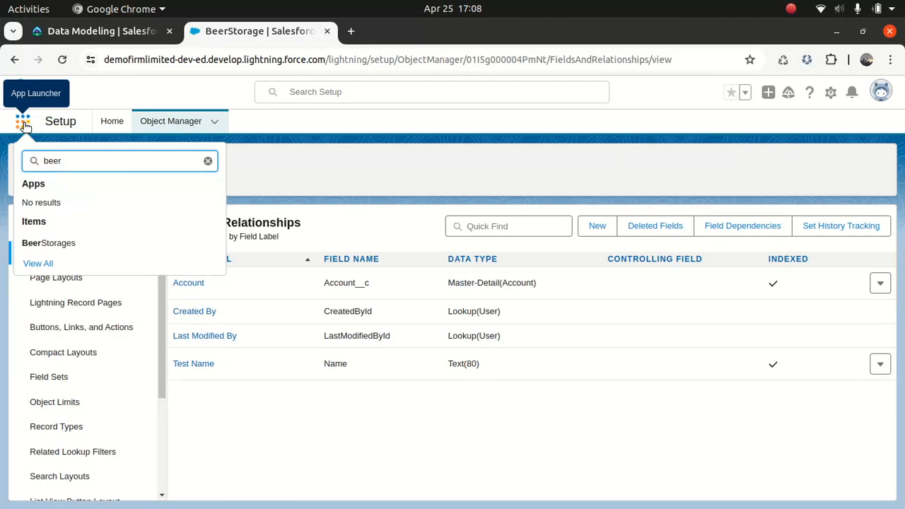
{"action": "left_click", "coordinate": [47, 243]}
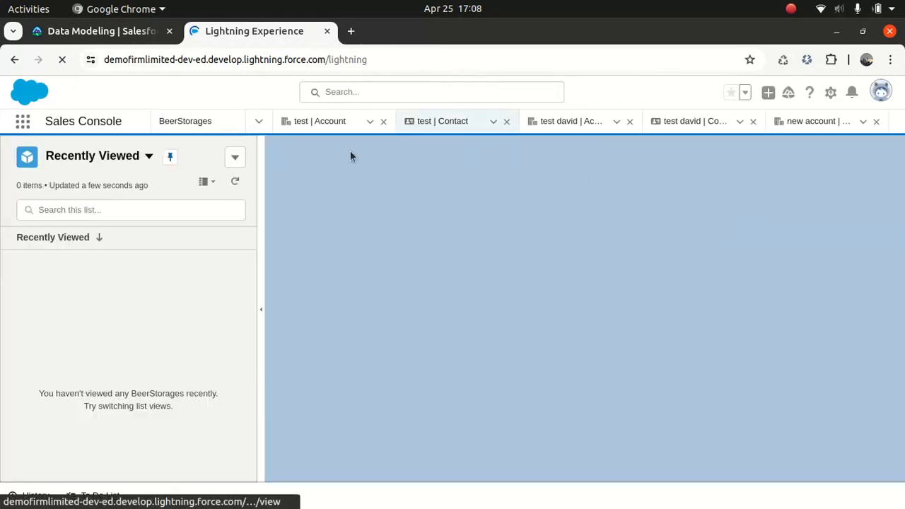
{"action": "left_click", "coordinate": [181, 123]}
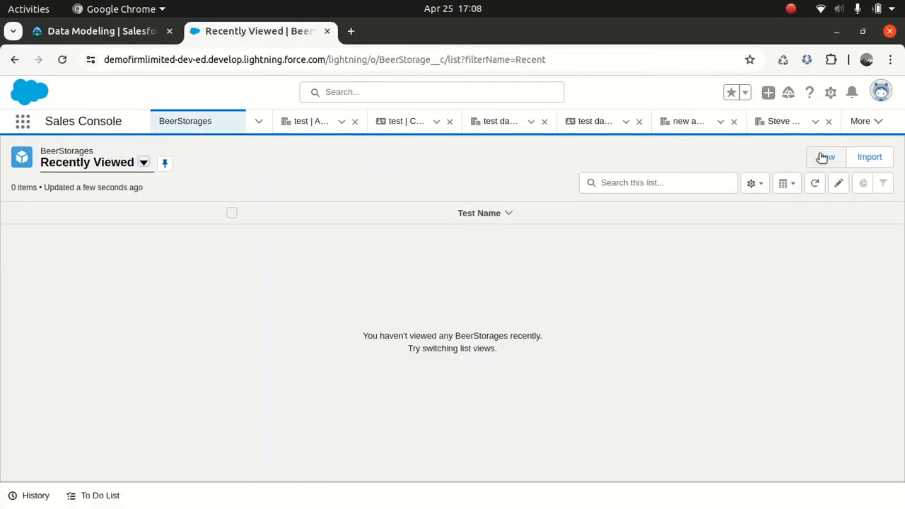
{"action": "left_click", "coordinate": [823, 157]}
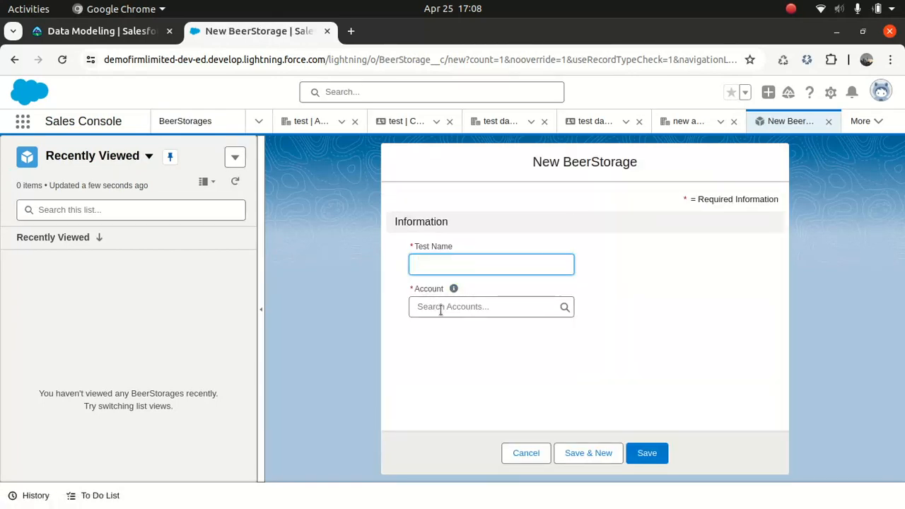
{"action": "left_click", "coordinate": [527, 454]}
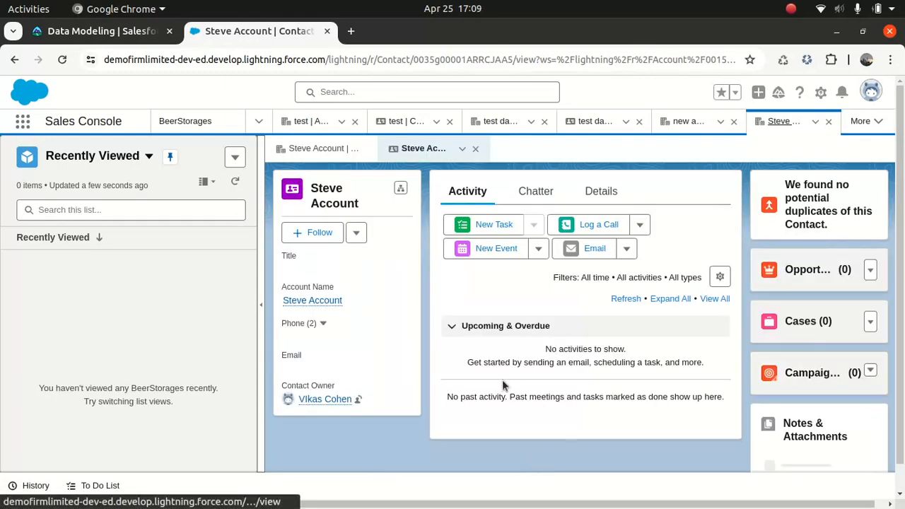
{"action": "left_click", "coordinate": [14, 60]}
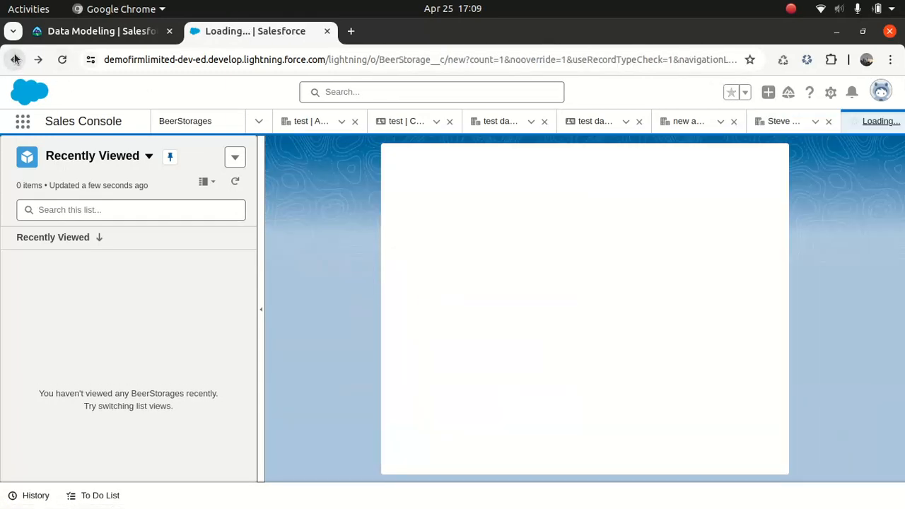
{"action": "left_click", "coordinate": [15, 60]}
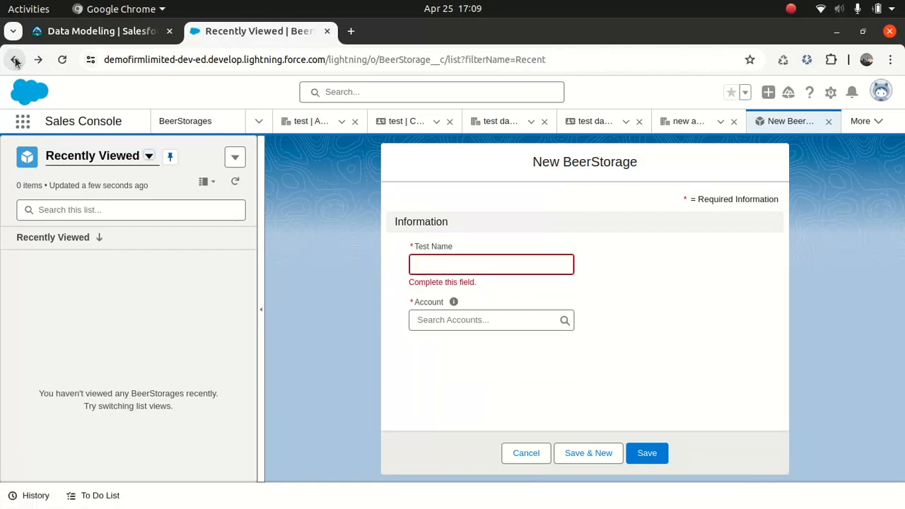
{"action": "left_click", "coordinate": [15, 60]}
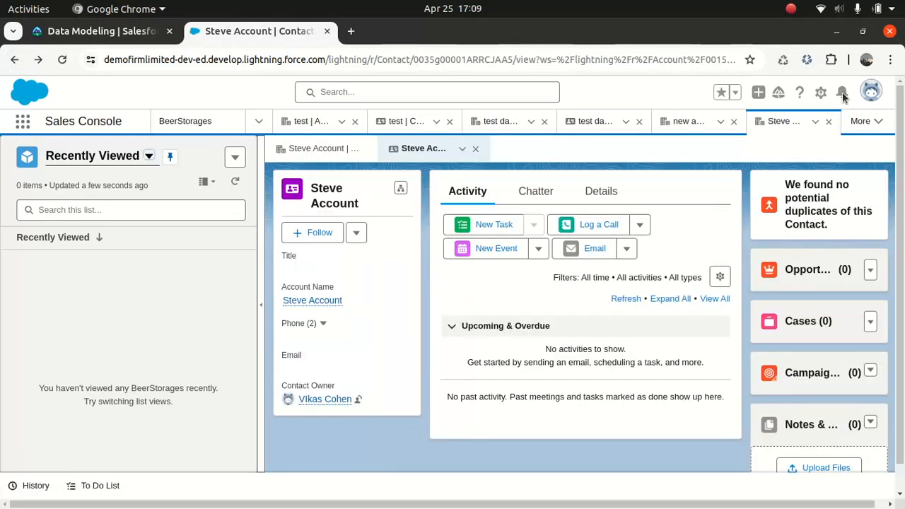
Return to Setup, closing the old contact record page, and open Schema Builder from the Object Manager
{"action": "left_click", "coordinate": [821, 94]}
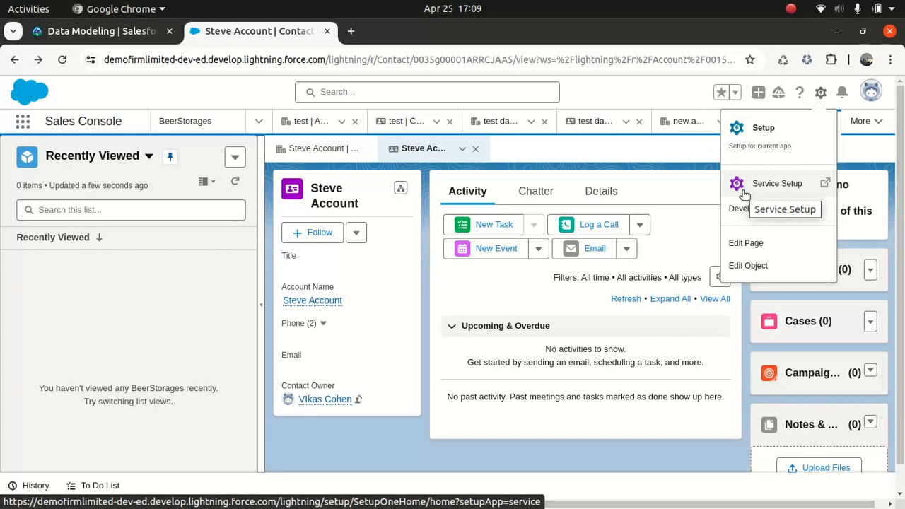
{"action": "left_click", "coordinate": [753, 145]}
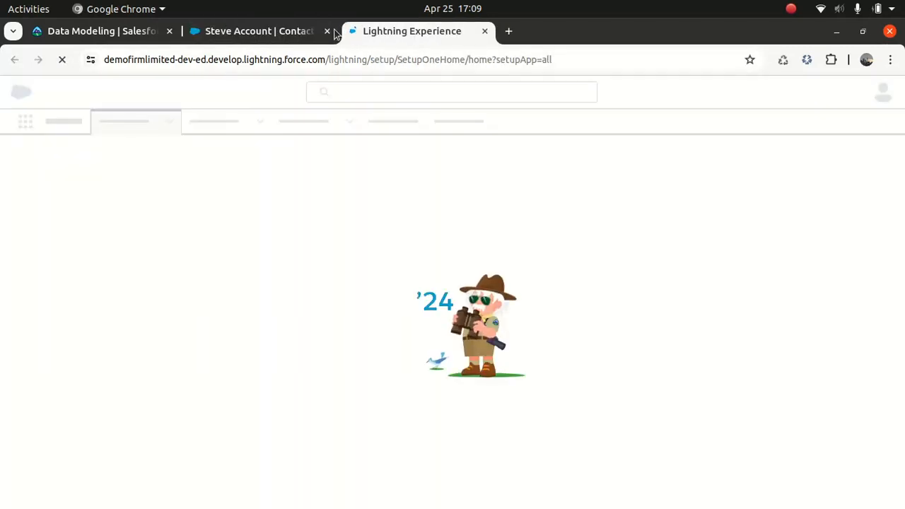
{"action": "left_click", "coordinate": [327, 32]}
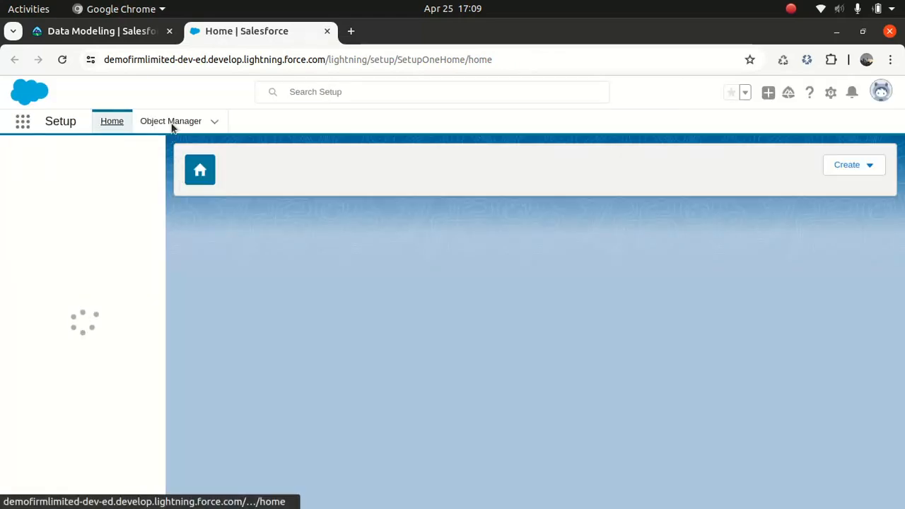
{"action": "left_click", "coordinate": [174, 125]}
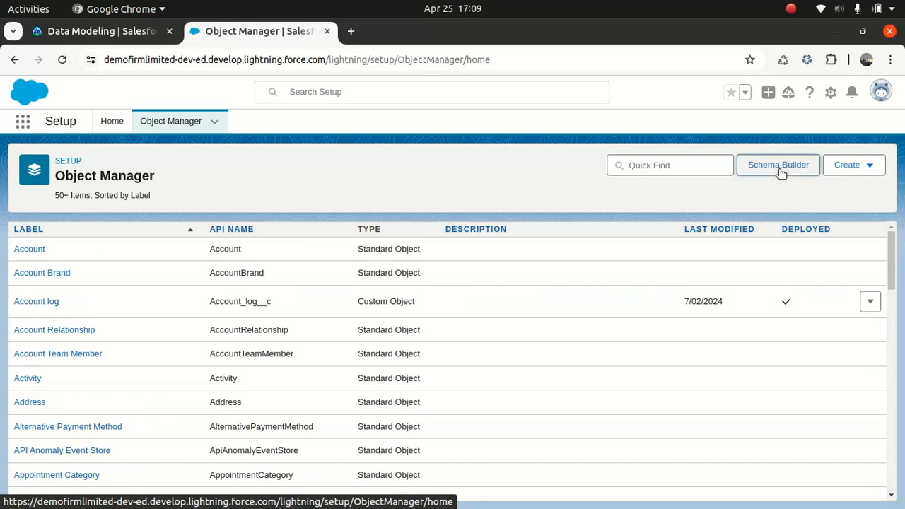
{"action": "left_click", "coordinate": [766, 168]}
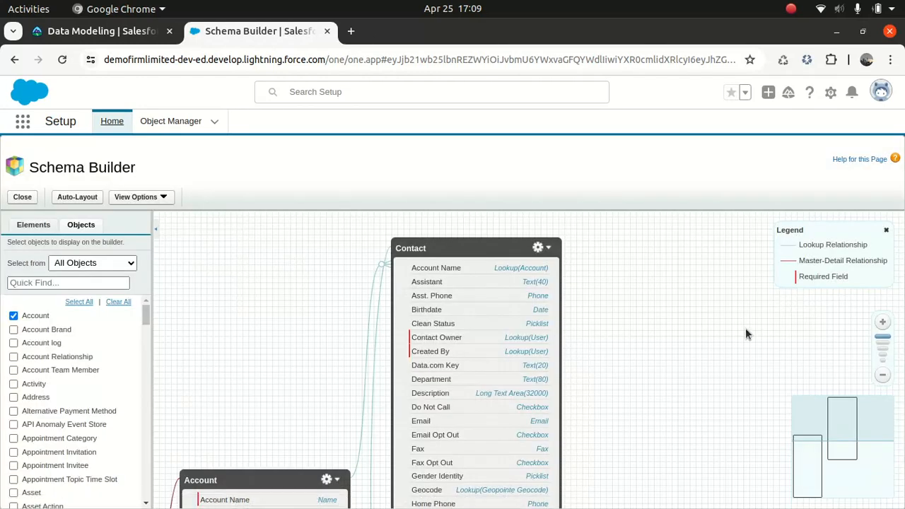
Examine the fields and relationship lines of the Contact and Account objects on the schema canvas
{"action": "left_click_drag", "start_coordinate": [722, 337], "coordinate": [742, 263]}
{"action": "left_click_drag", "start_coordinate": [704, 365], "coordinate": [704, 277]}
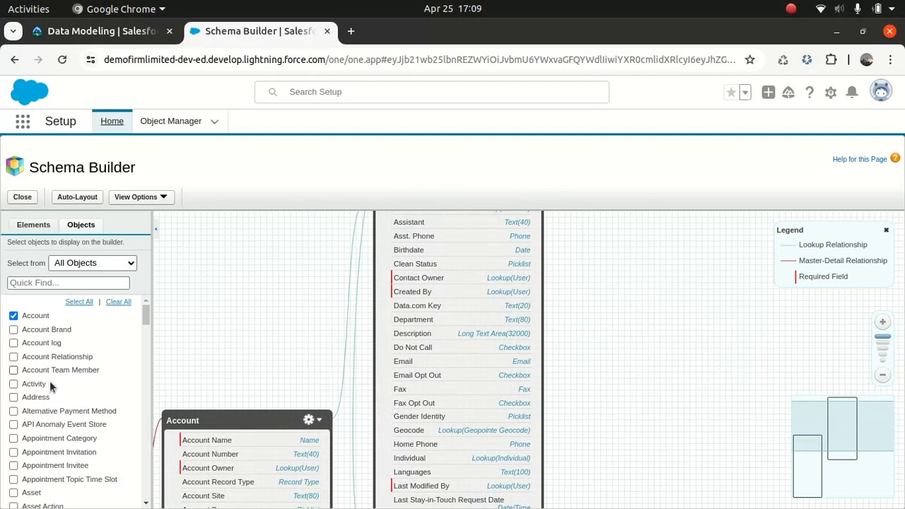
{"action": "left_click_drag", "start_coordinate": [603, 337], "coordinate": [677, 181]}
{"action": "left_click_drag", "start_coordinate": [531, 463], "coordinate": [551, 326]}
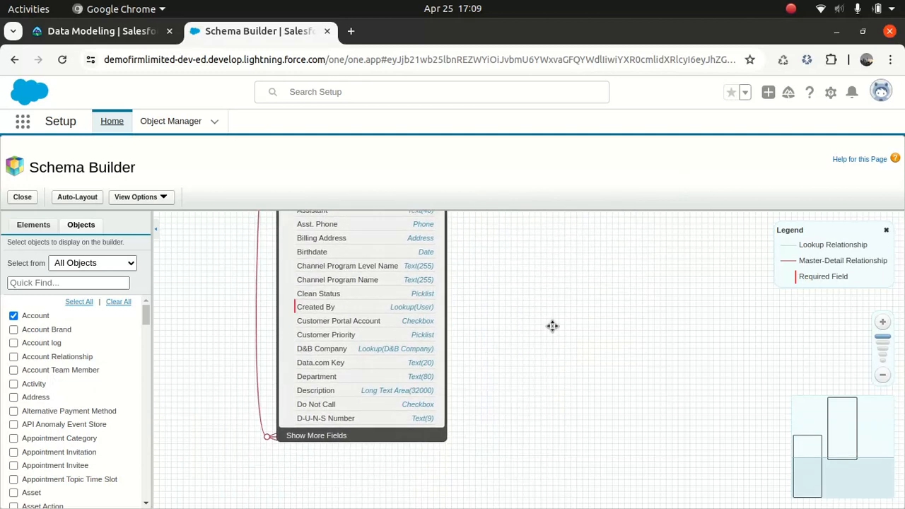
{"action": "left_click", "coordinate": [306, 435]}
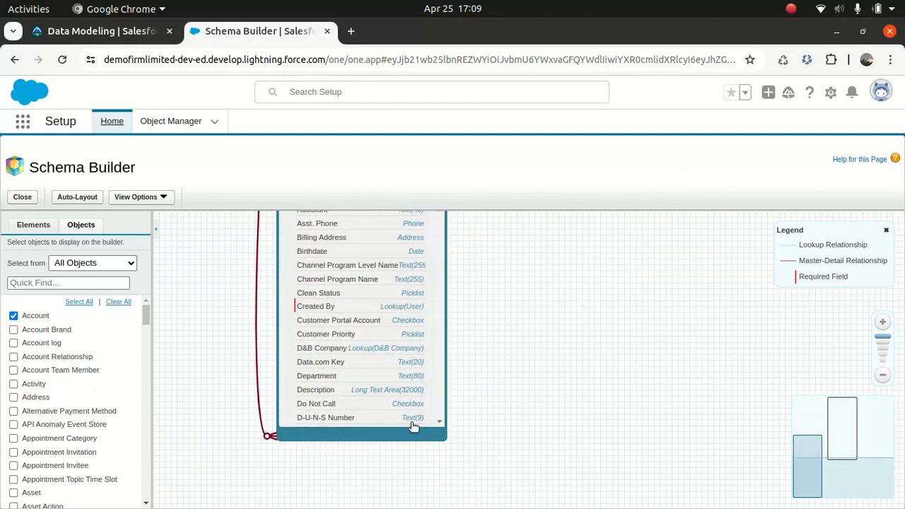
{"action": "scroll", "coordinate": [440, 375], "scroll_direction": "down", "scroll_amount": 4}
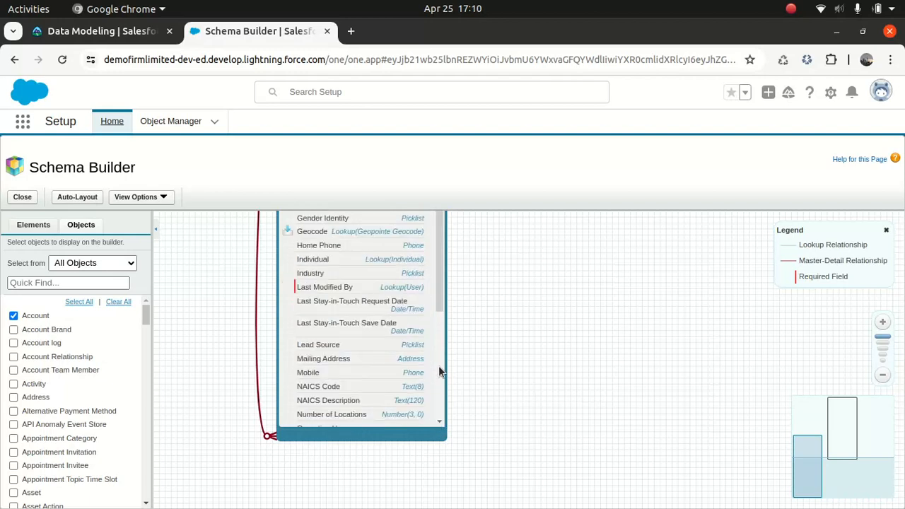
{"action": "scroll", "coordinate": [437, 297], "scroll_direction": "up", "scroll_amount": 4}
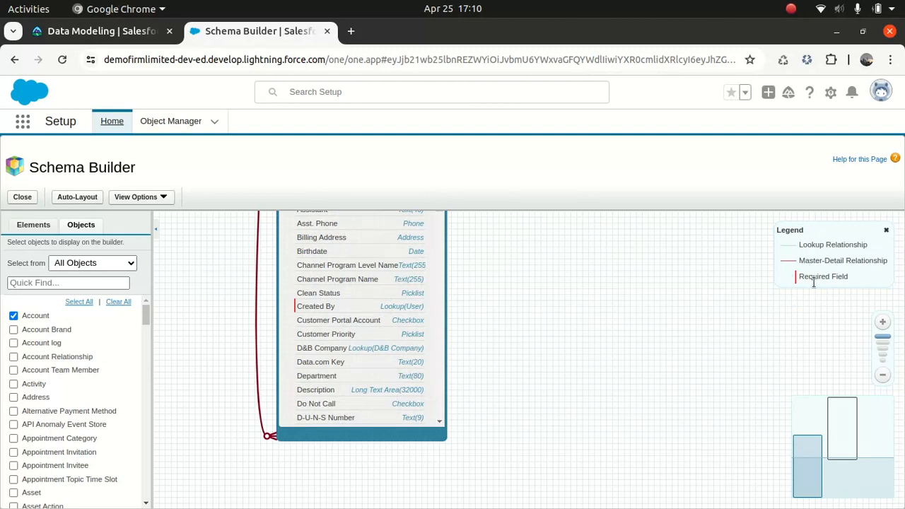
{"action": "left_click_drag", "start_coordinate": [601, 279], "coordinate": [482, 504]}
{"action": "left_click_drag", "start_coordinate": [638, 293], "coordinate": [606, 434]}
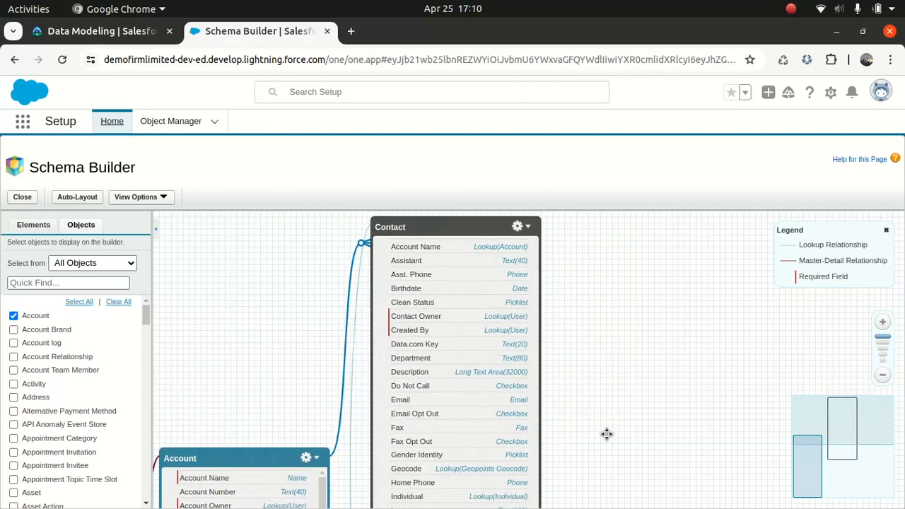
Add the BeerStorage object to the schema canvas and reposition it above the Account object
{"action": "left_click", "coordinate": [80, 284]}
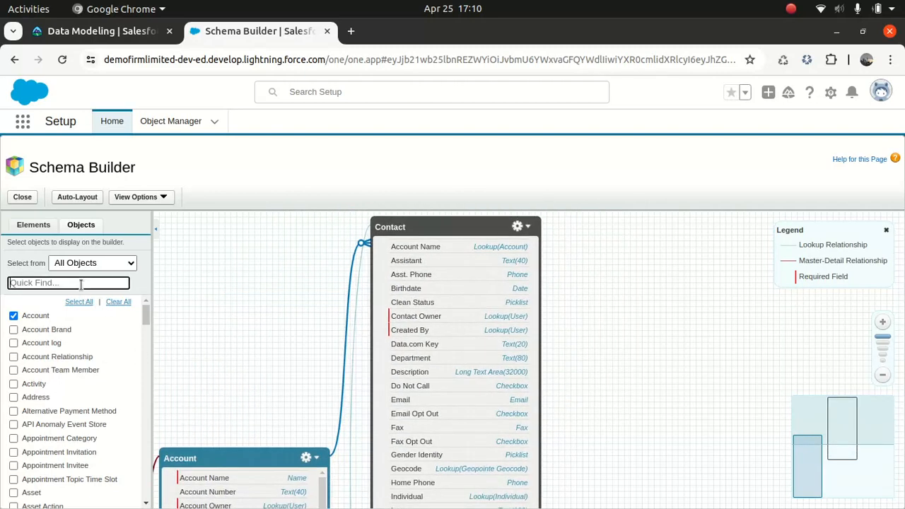
{"action": "type", "text": "beer"}
{"action": "left_click", "coordinate": [14, 316]}
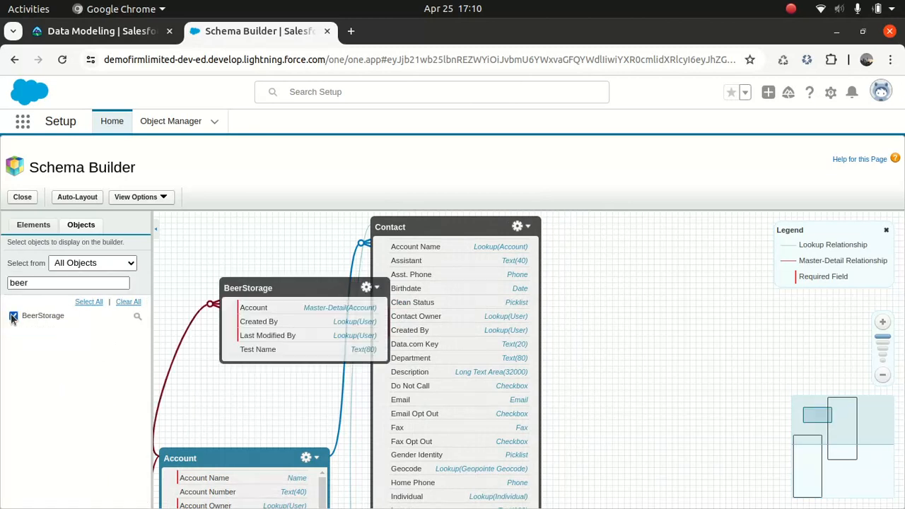
{"action": "left_click_drag", "start_coordinate": [271, 288], "coordinate": [292, 267]}
{"action": "left_click_drag", "start_coordinate": [249, 377], "coordinate": [283, 344]}
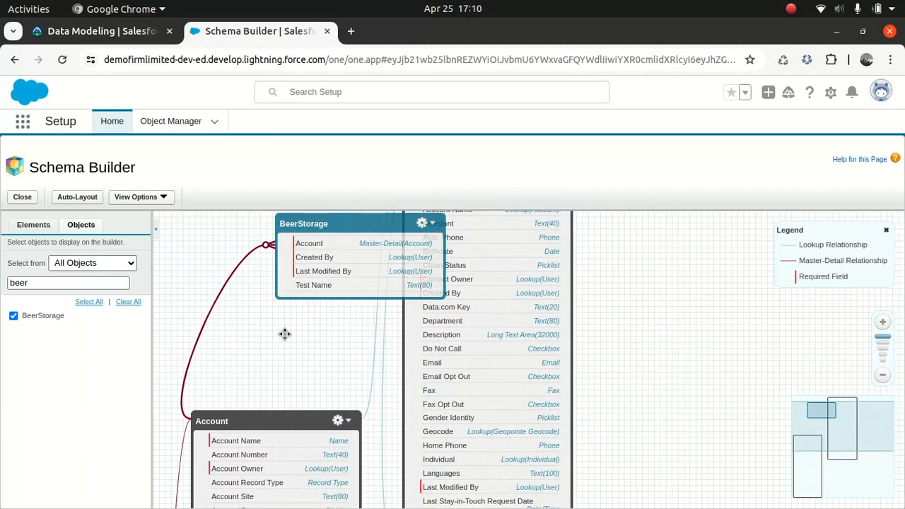